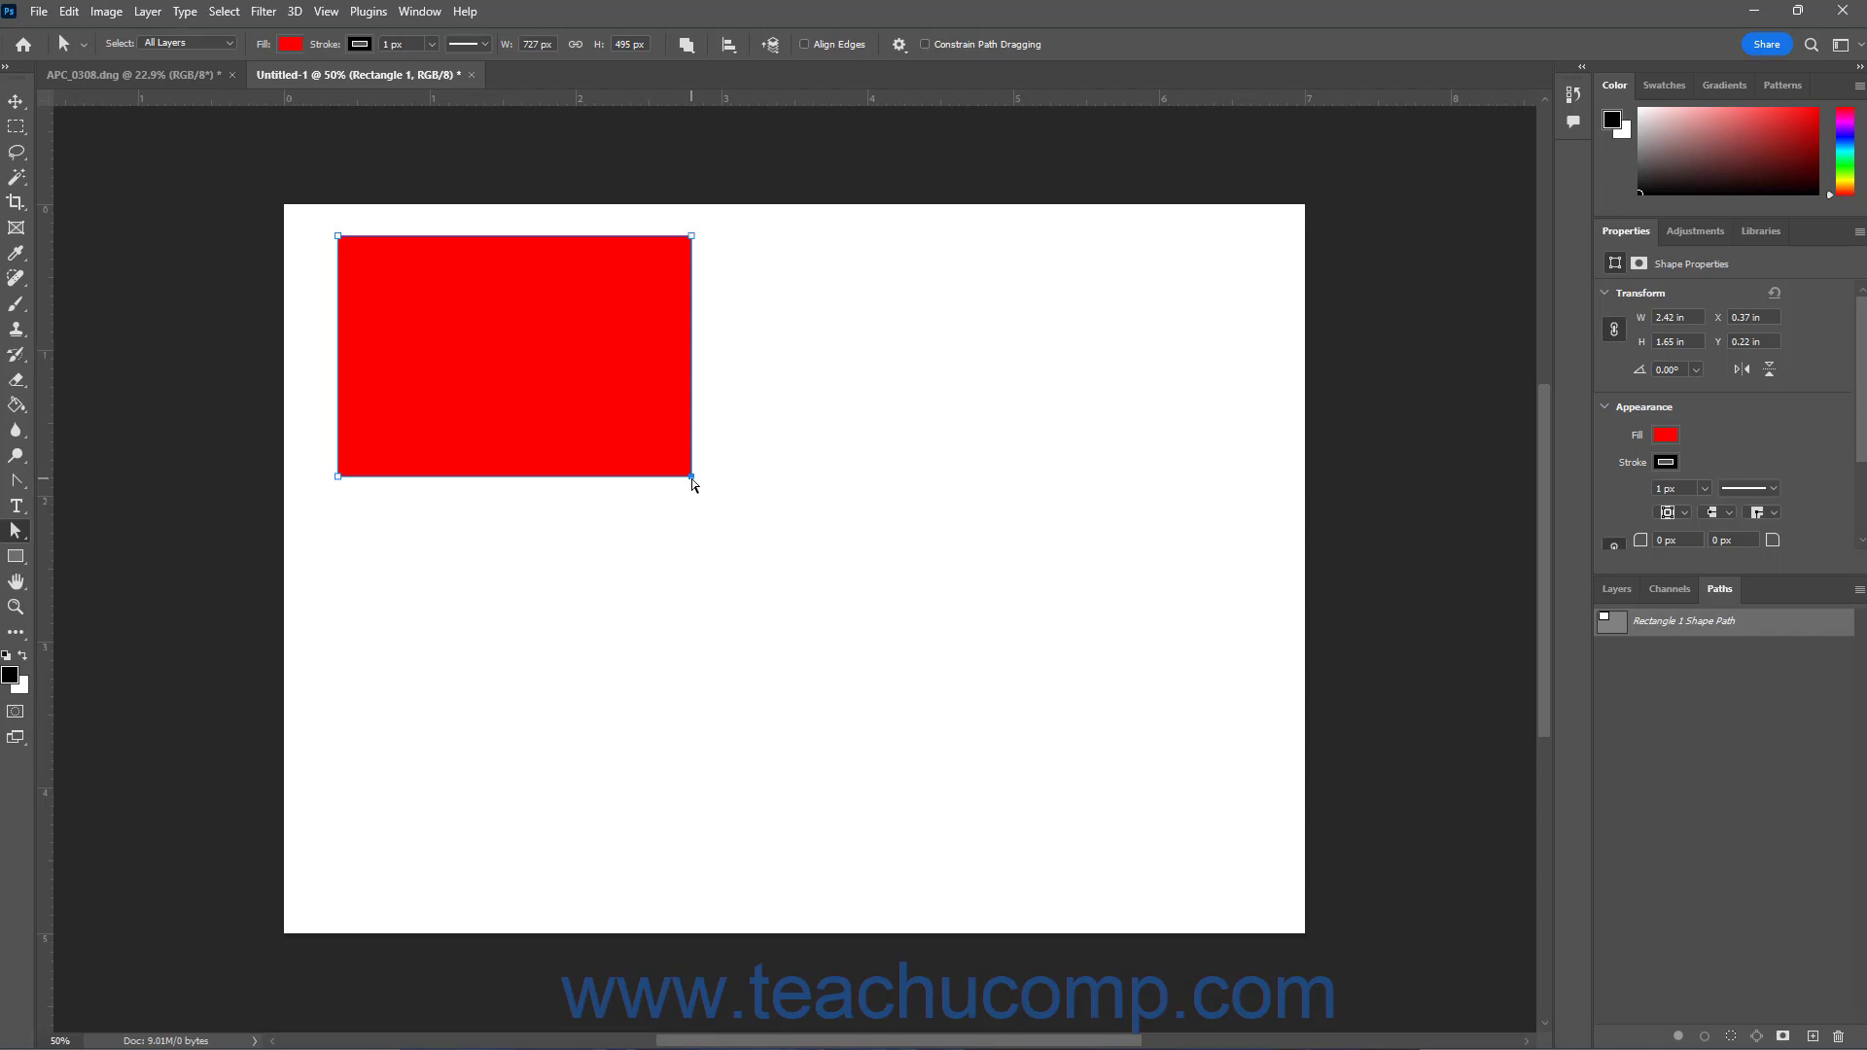
- Try to pull the red rectangle's lower-right anchor point diagonally outward, declining the conversion to a regular path
{"action": "left_click_drag", "start_coordinate": [692, 479], "coordinate": [1059, 786]}
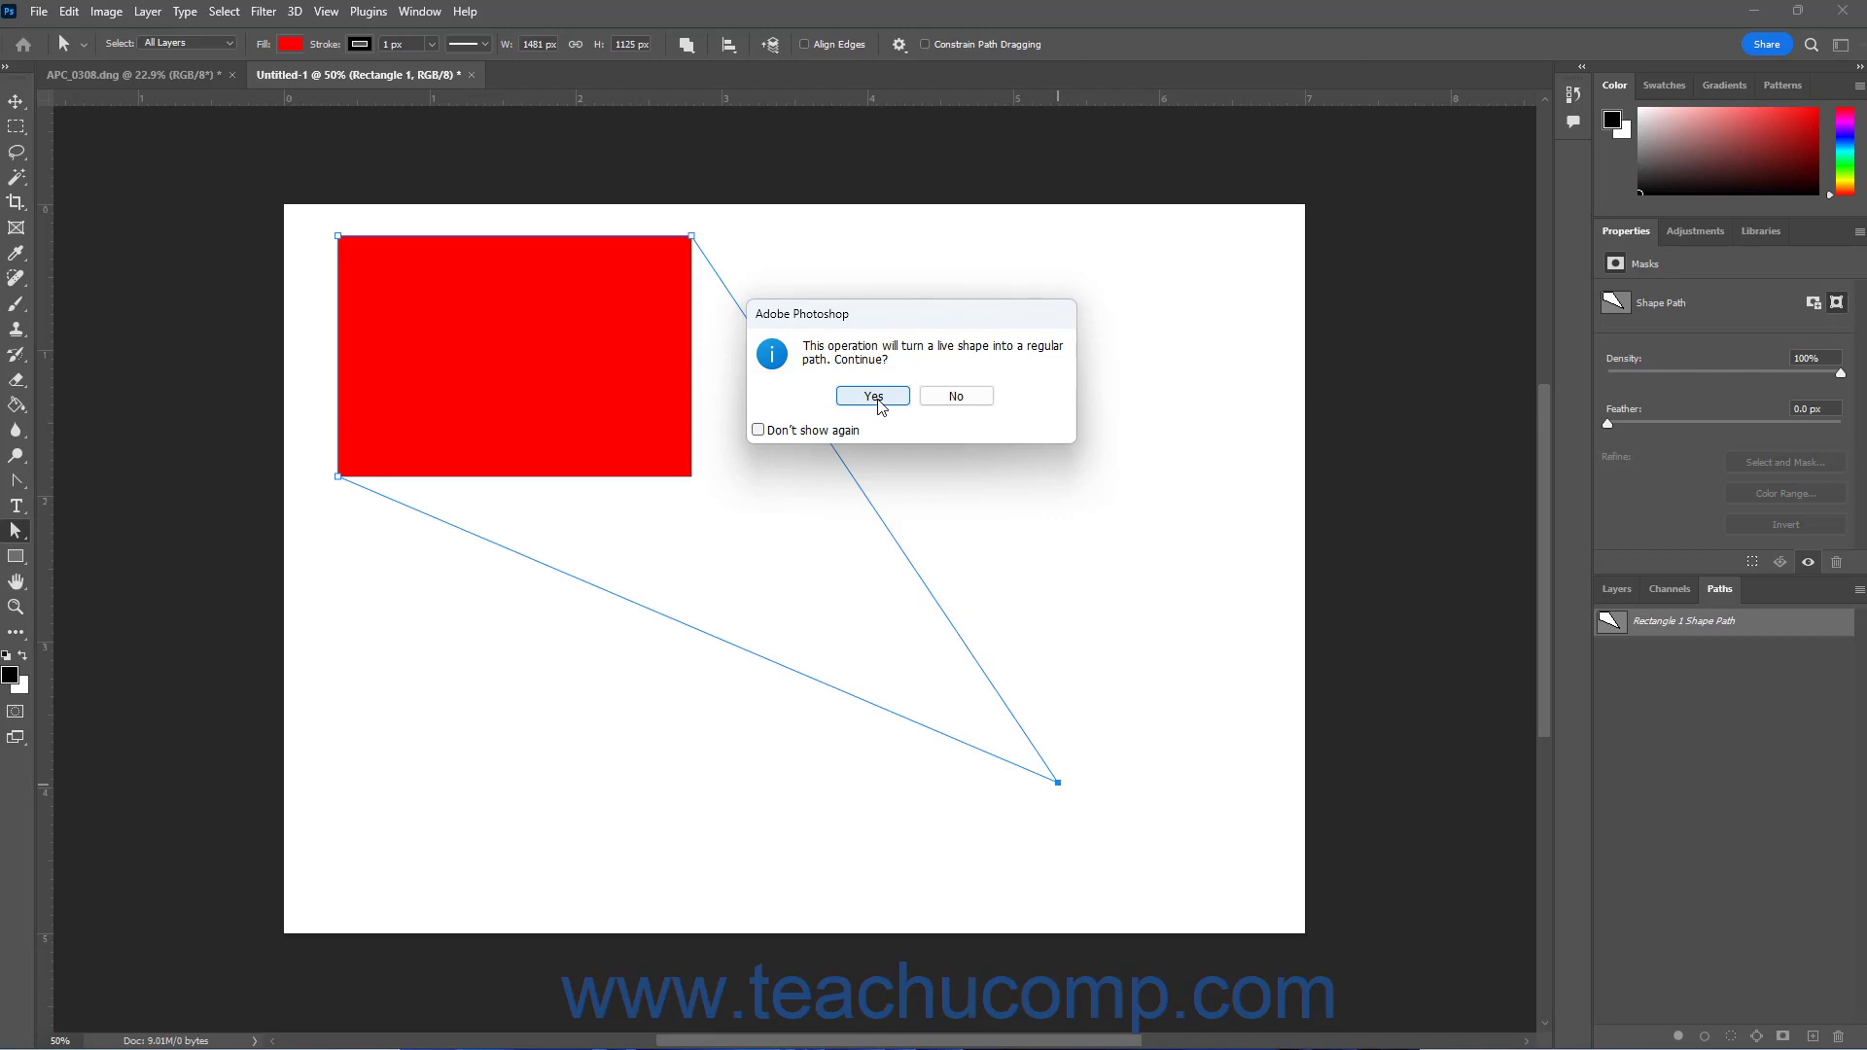
{"action": "left_click", "coordinate": [956, 397]}
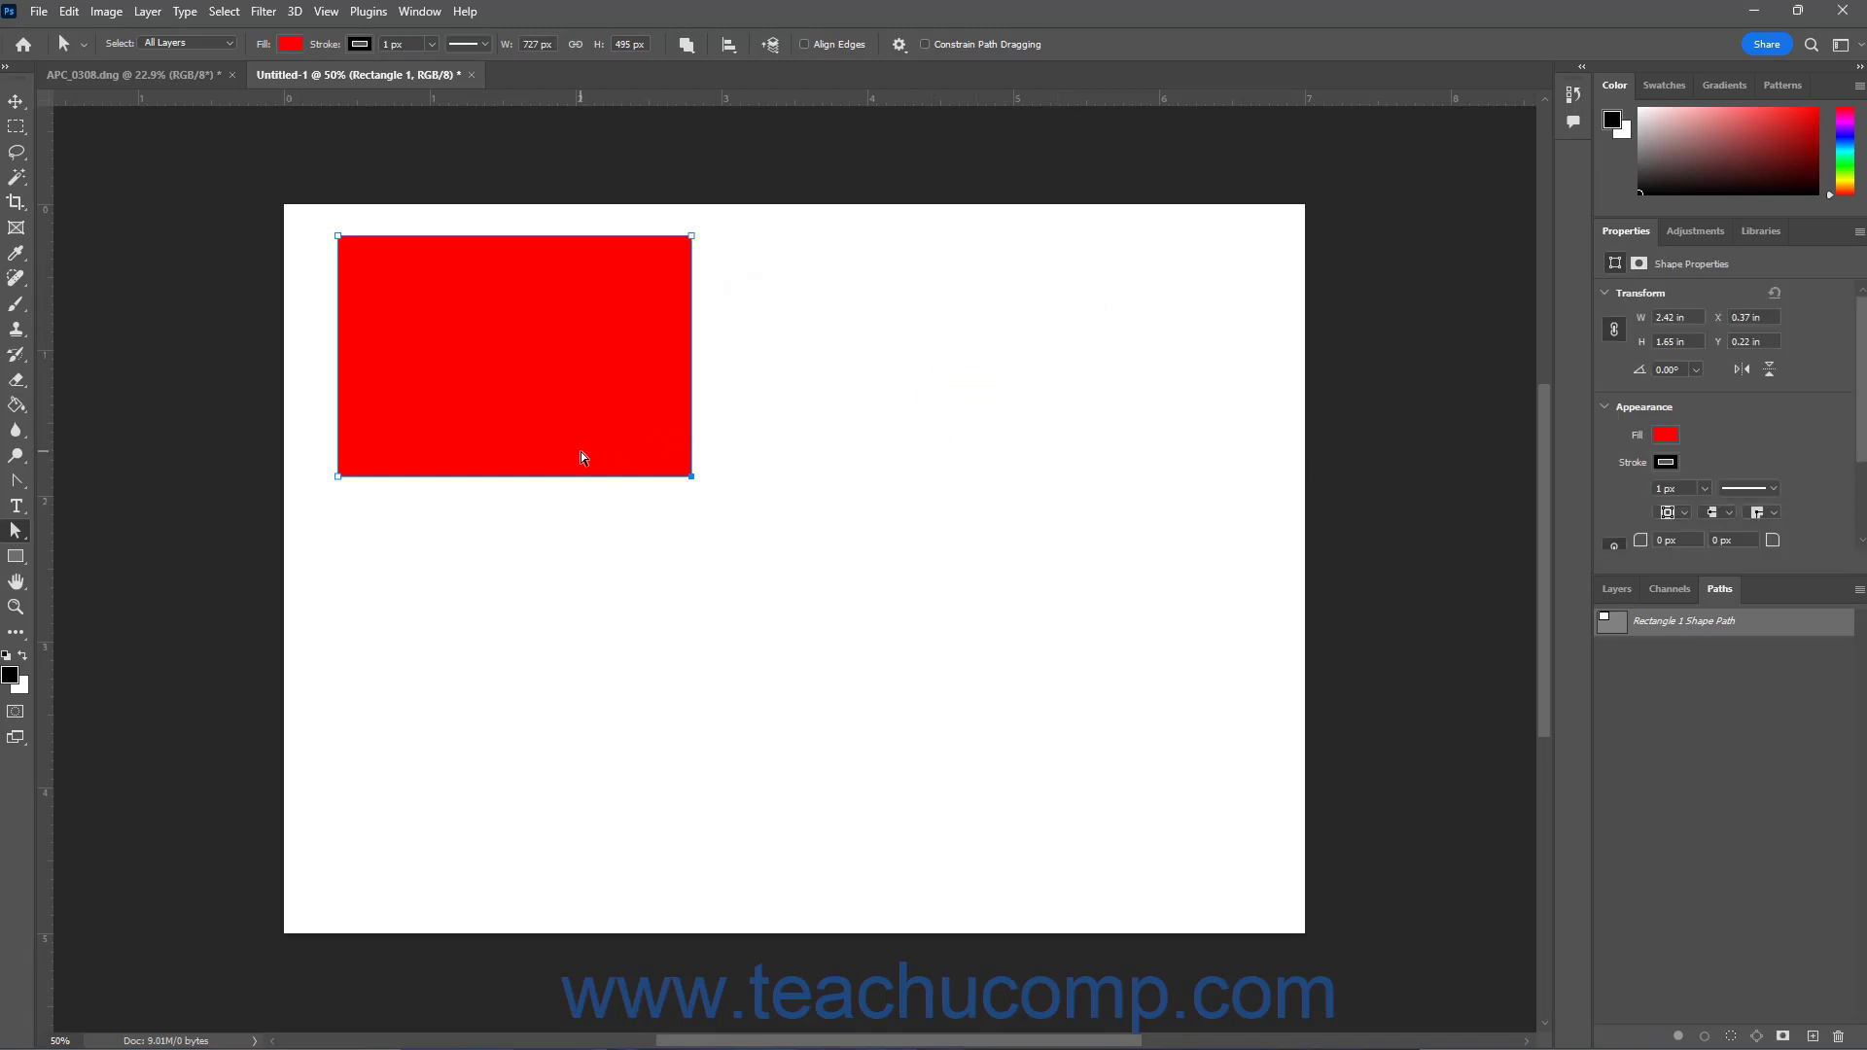
- Activate the Direct Selection Tool
{"action": "left_click", "coordinate": [20, 533]}
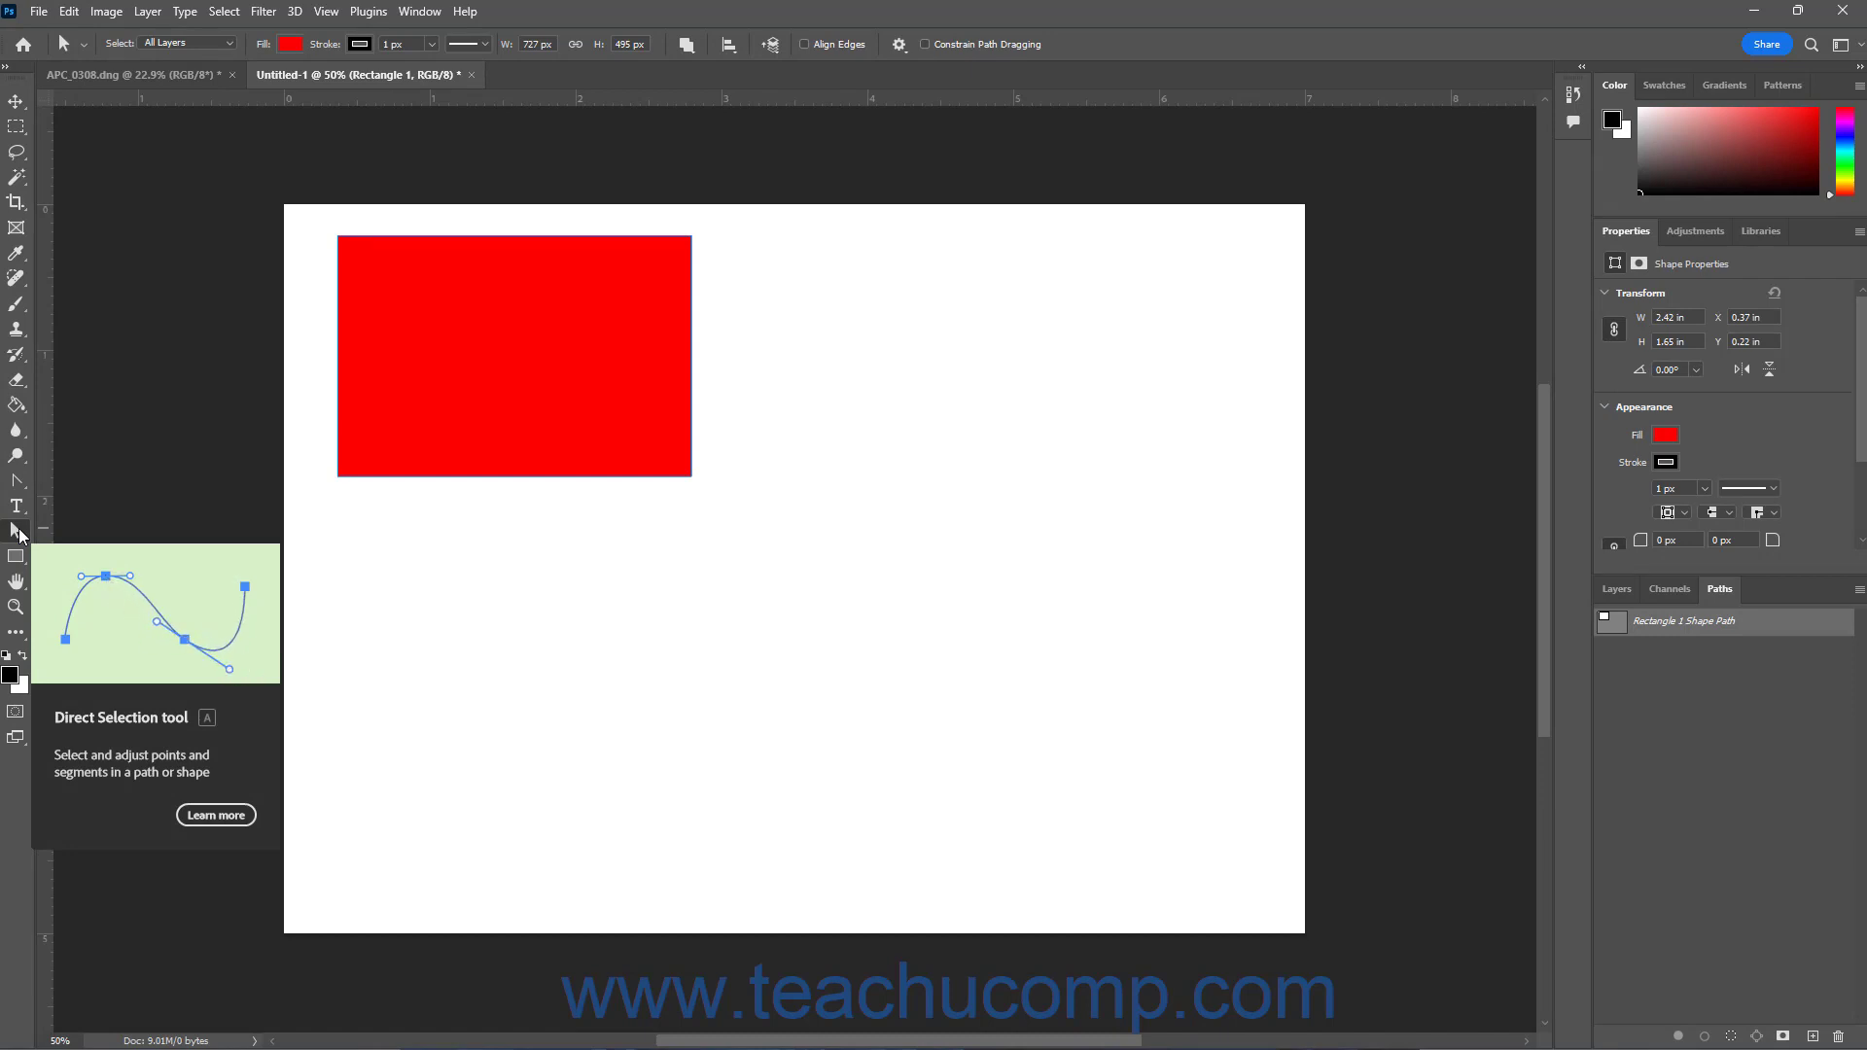
{"action": "left_click", "coordinate": [18, 531]}
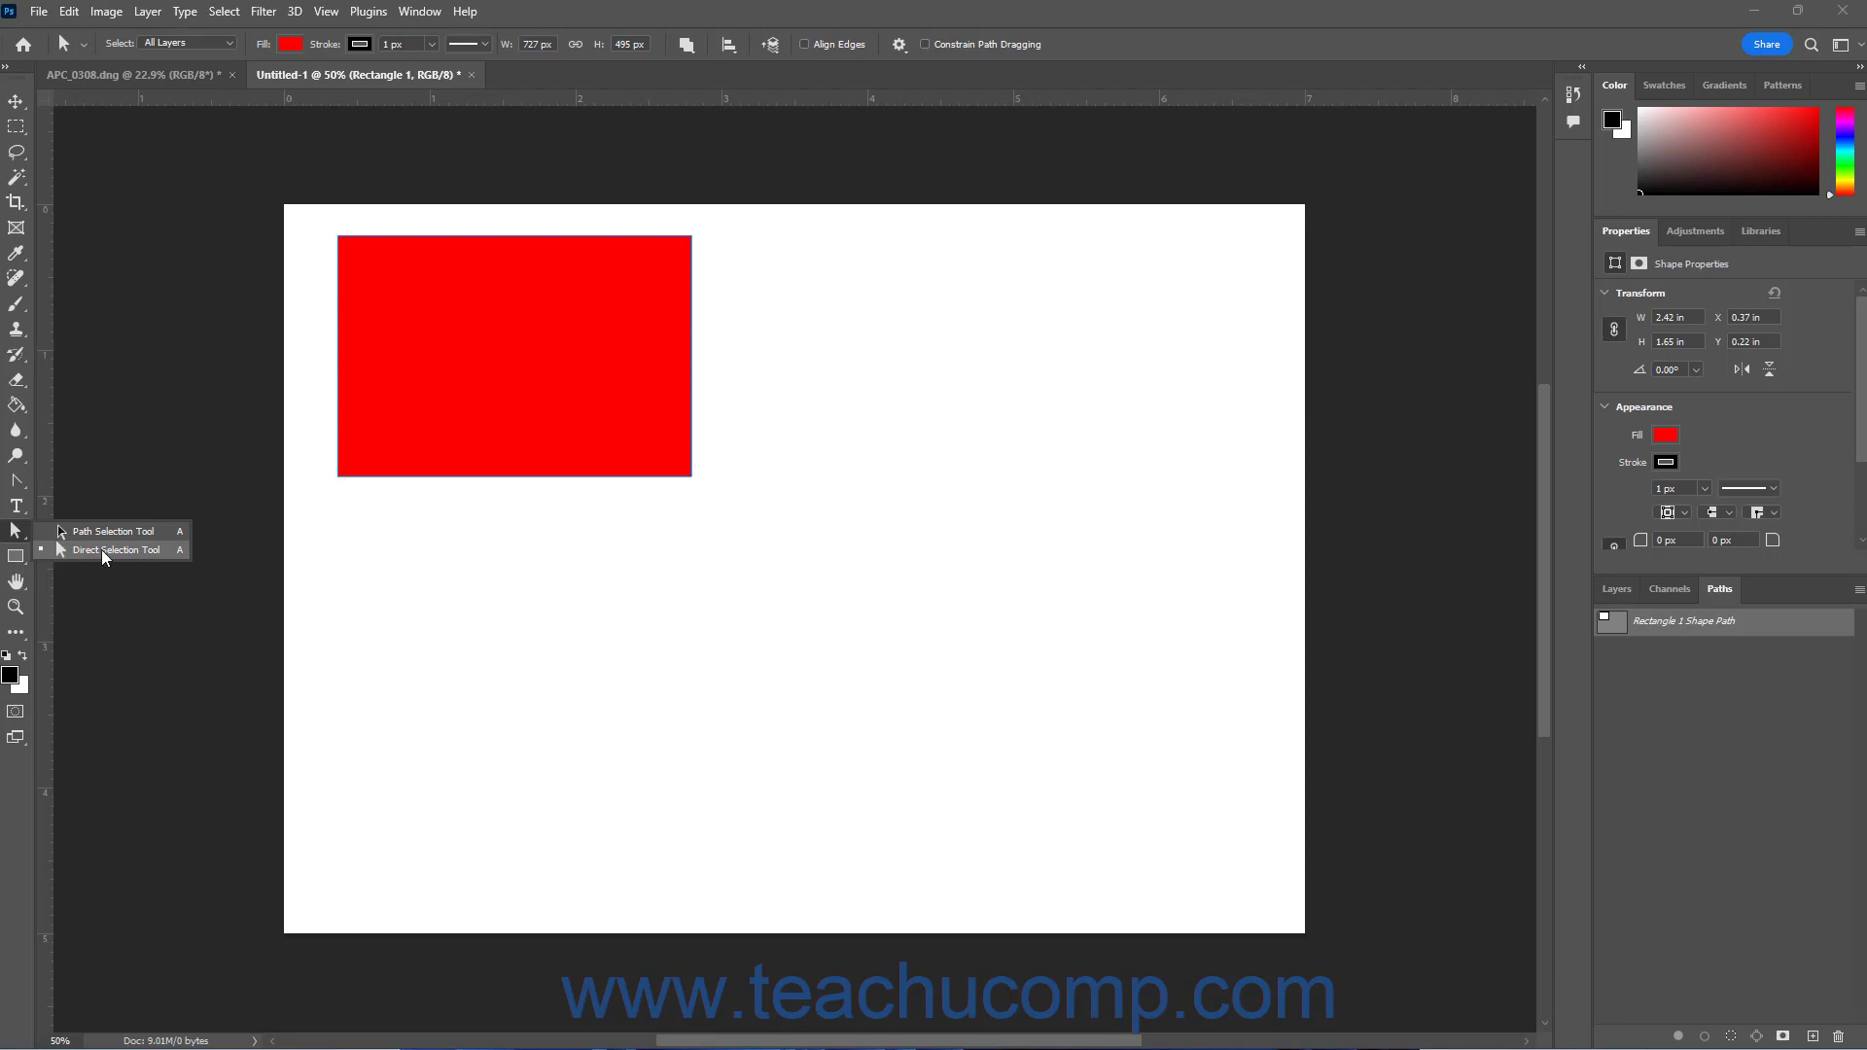
{"action": "left_click", "coordinate": [101, 550]}
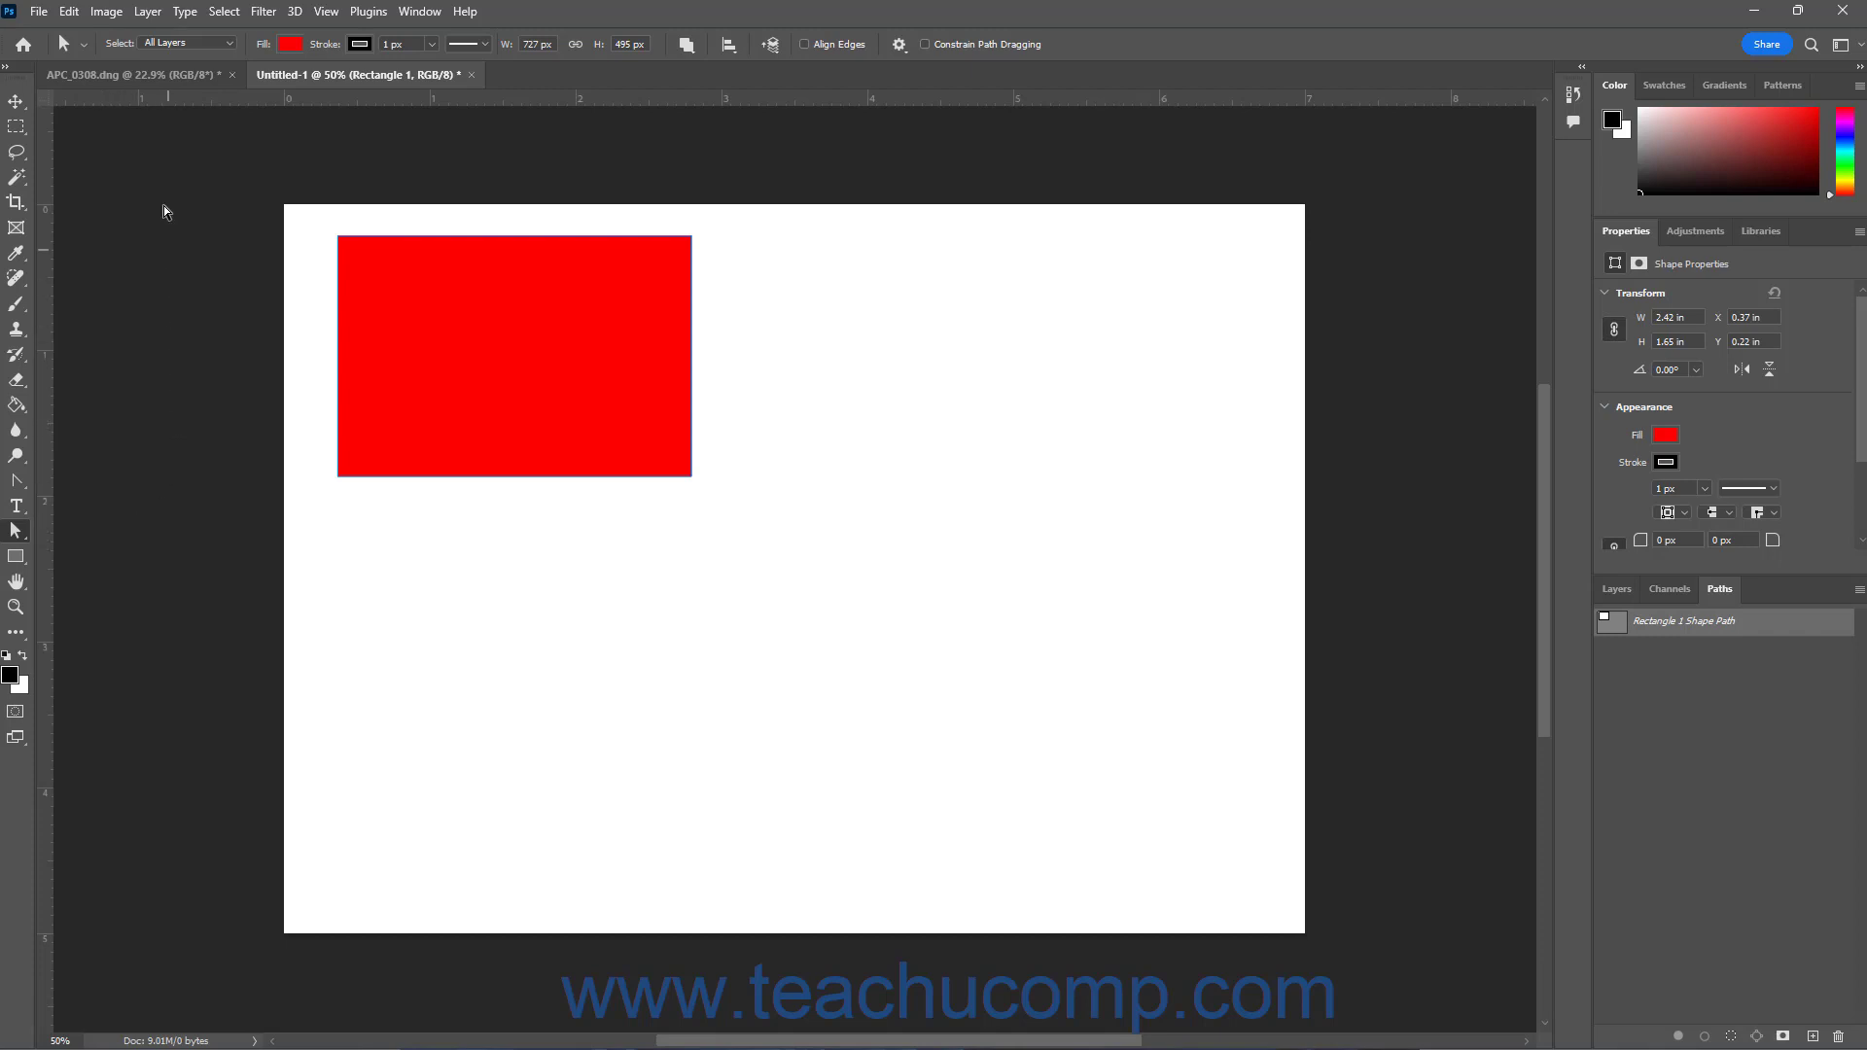
{"action": "left_click", "coordinate": [86, 45]}
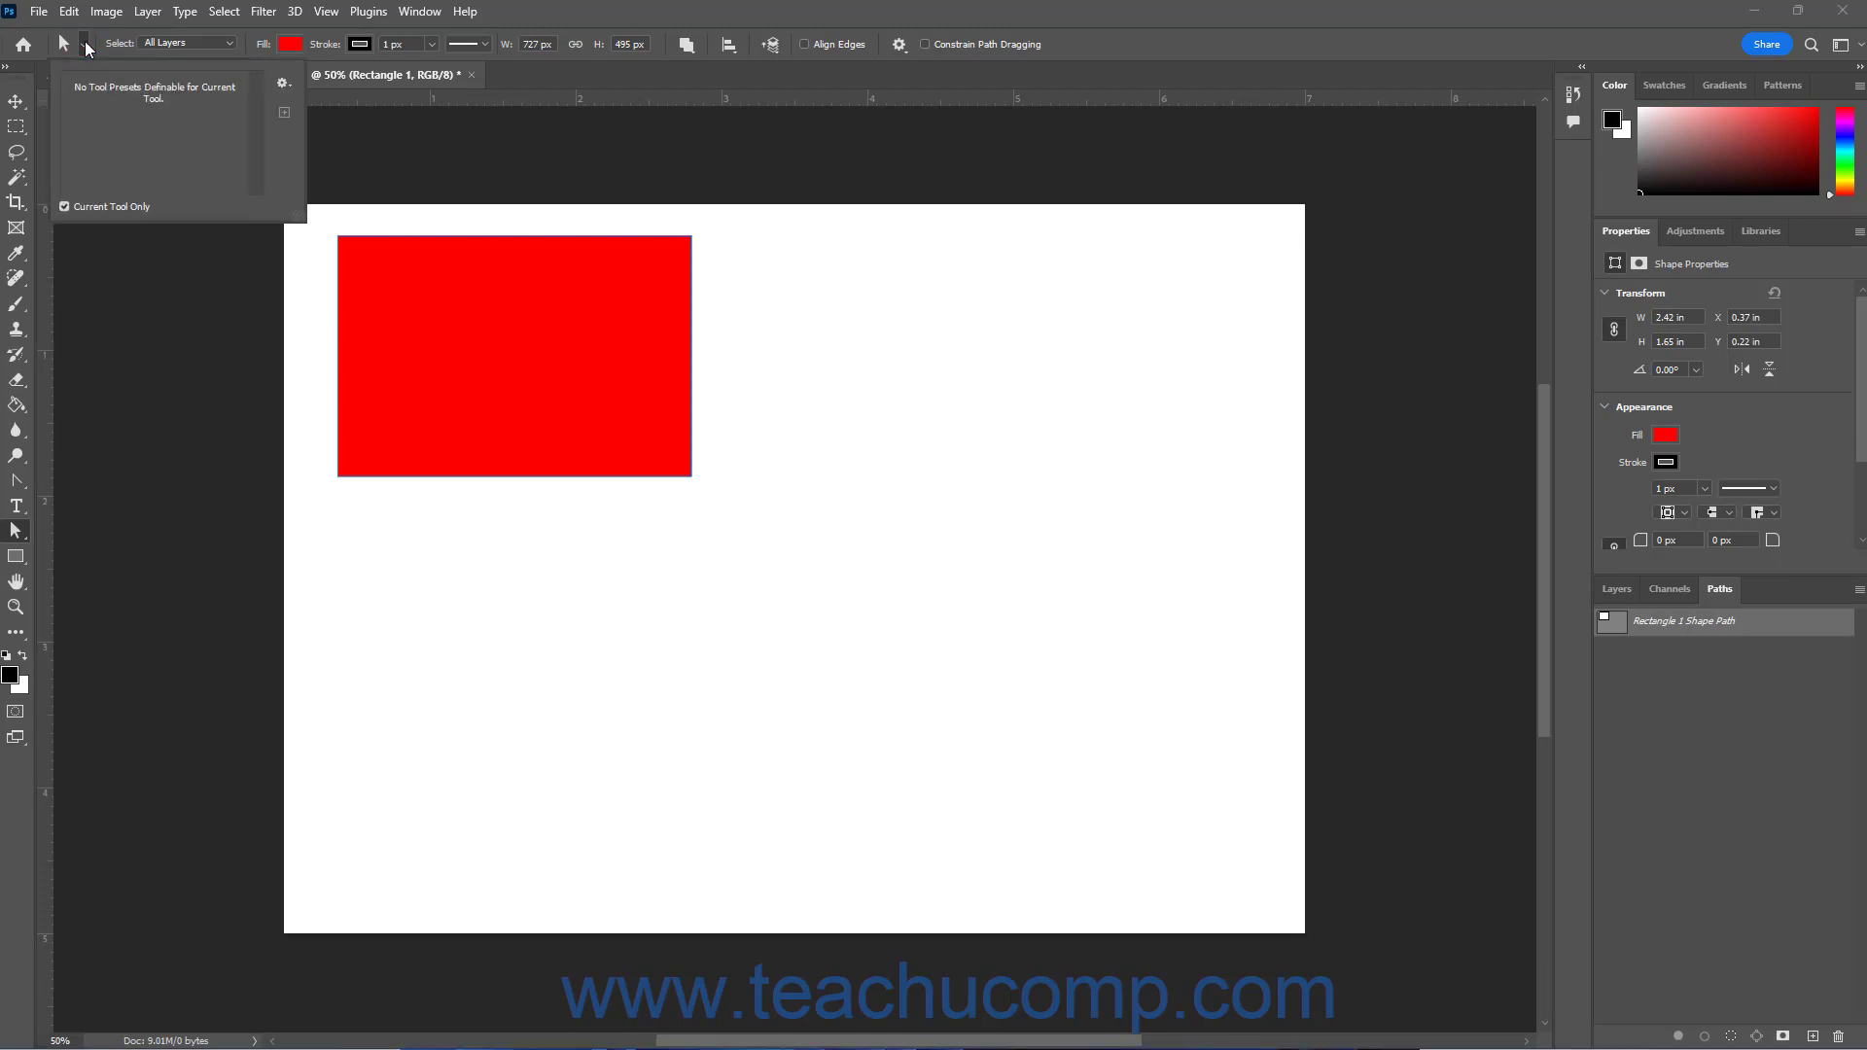
{"action": "left_click", "coordinate": [87, 46]}
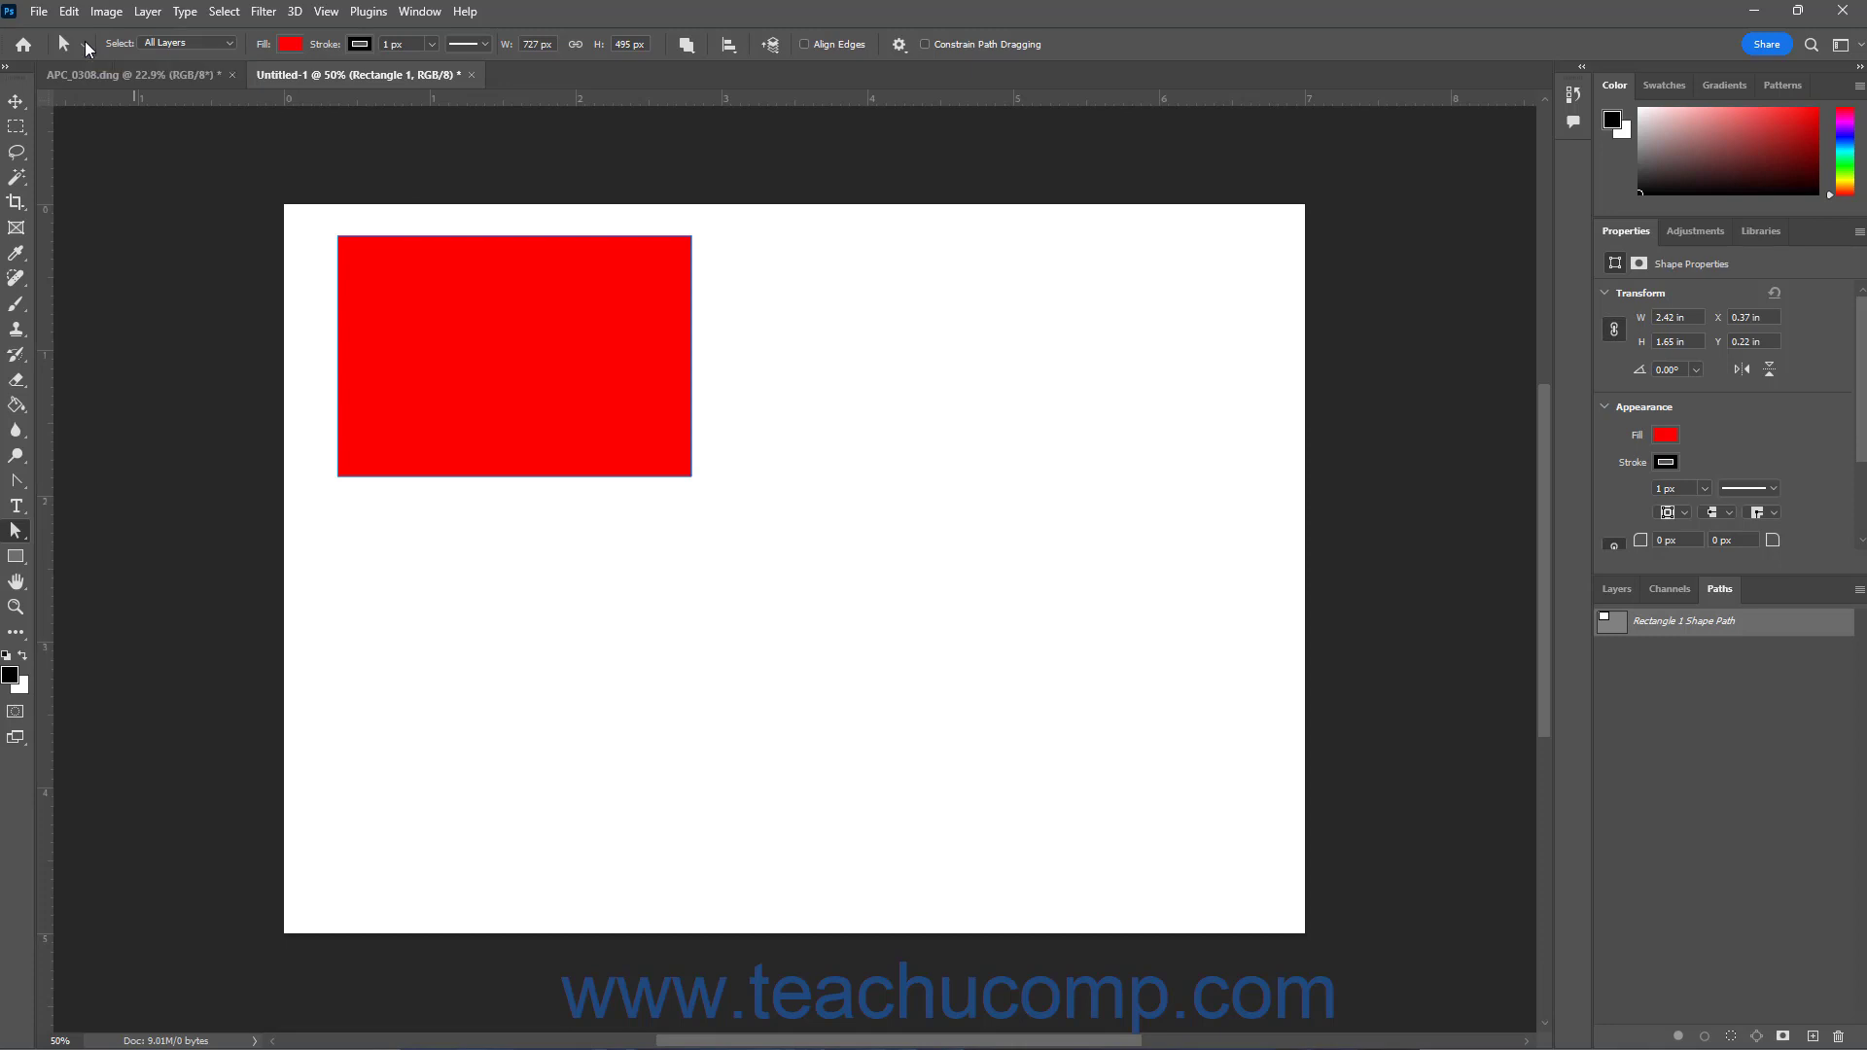
{"action": "left_click", "coordinate": [187, 44]}
{"action": "left_click", "coordinate": [959, 43]}
{"action": "left_click", "coordinate": [959, 44]}
- Try to stretch the rectangle by its right segment and its lower-right anchor point, declining conversion to a regular path each time
{"action": "left_click", "coordinate": [1617, 589]}
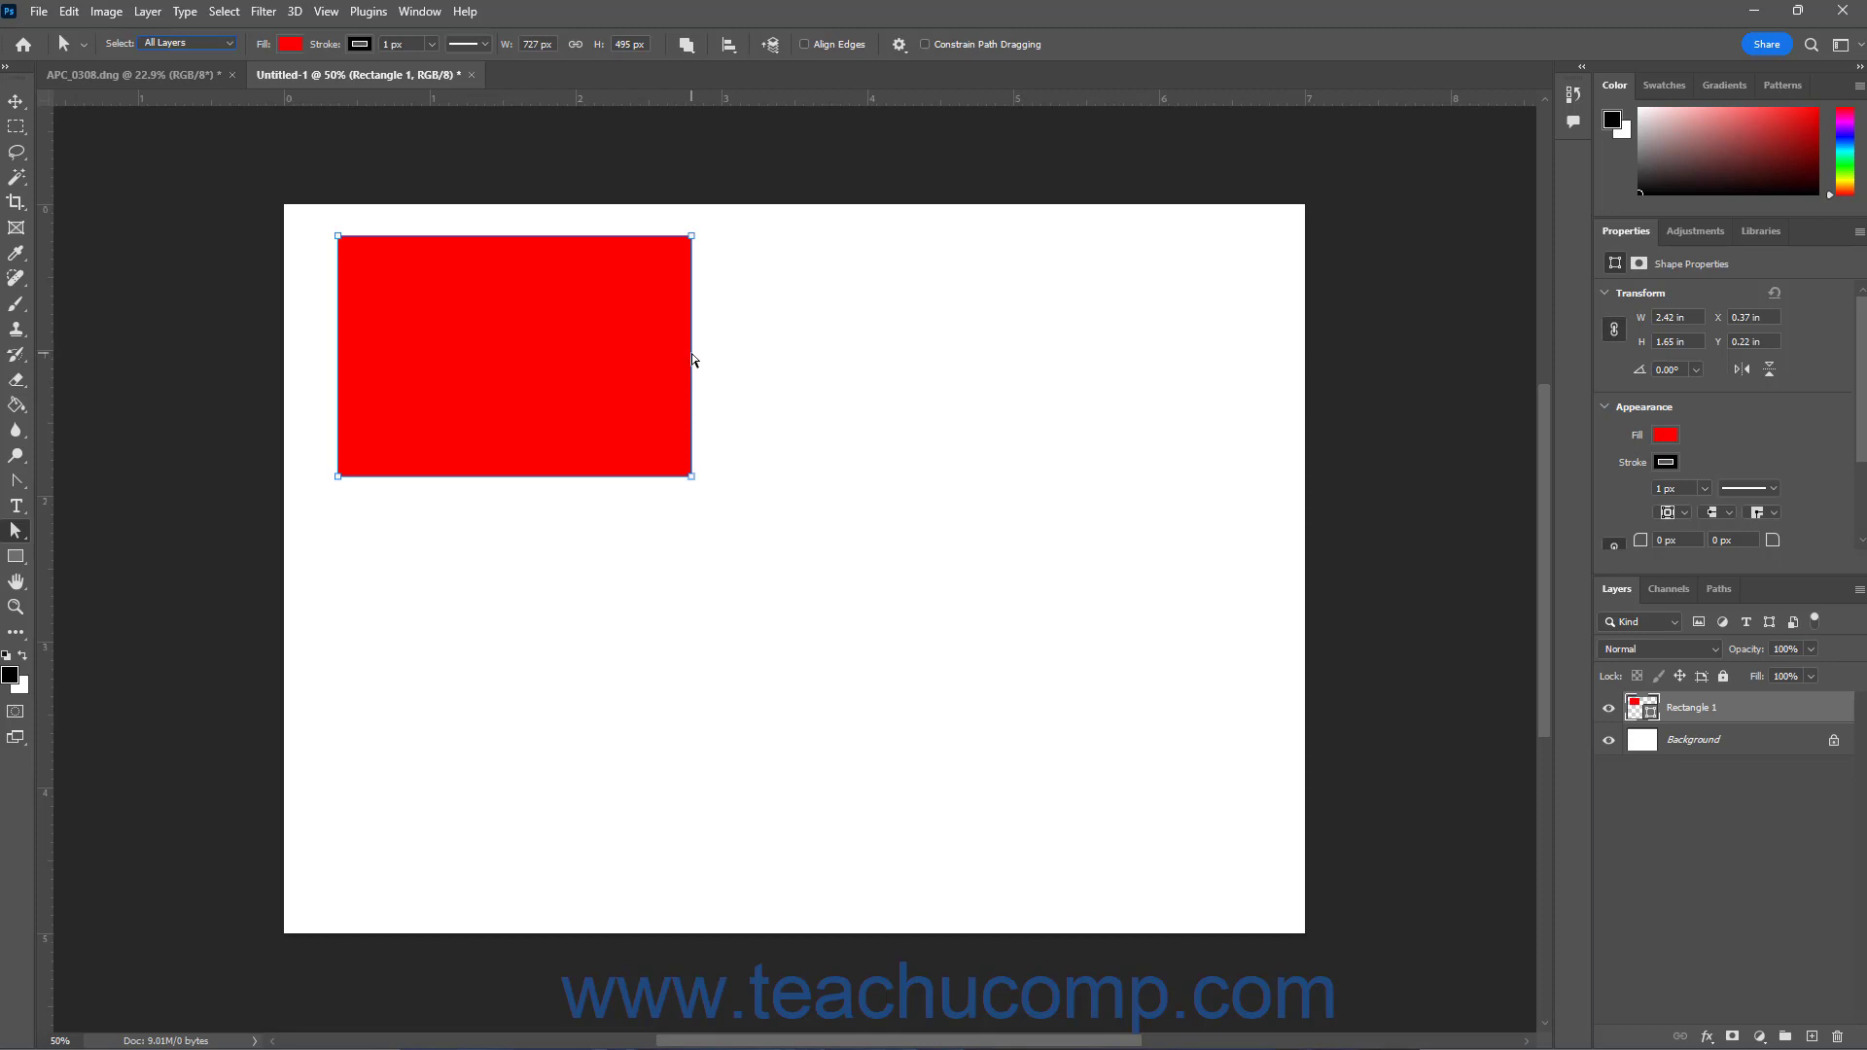
{"action": "left_click_drag", "start_coordinate": [693, 354], "coordinate": [1199, 358]}
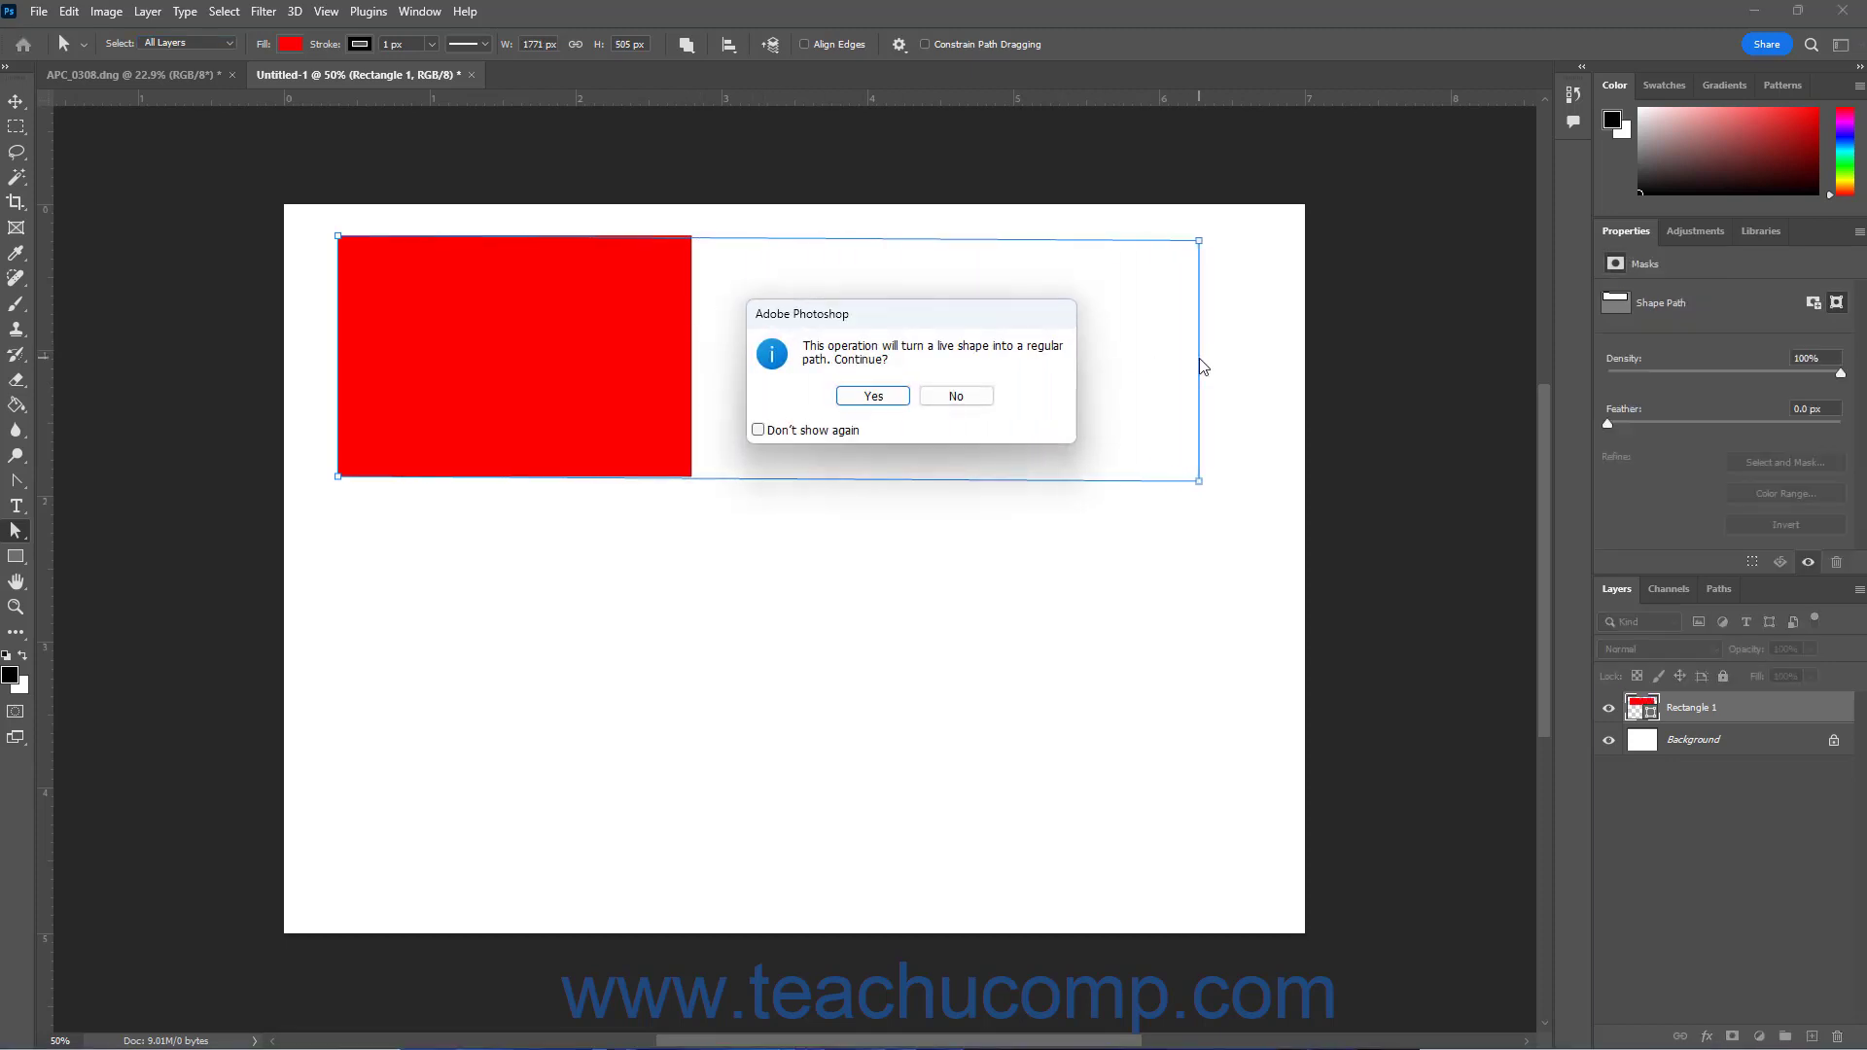
{"action": "left_click", "coordinate": [972, 398]}
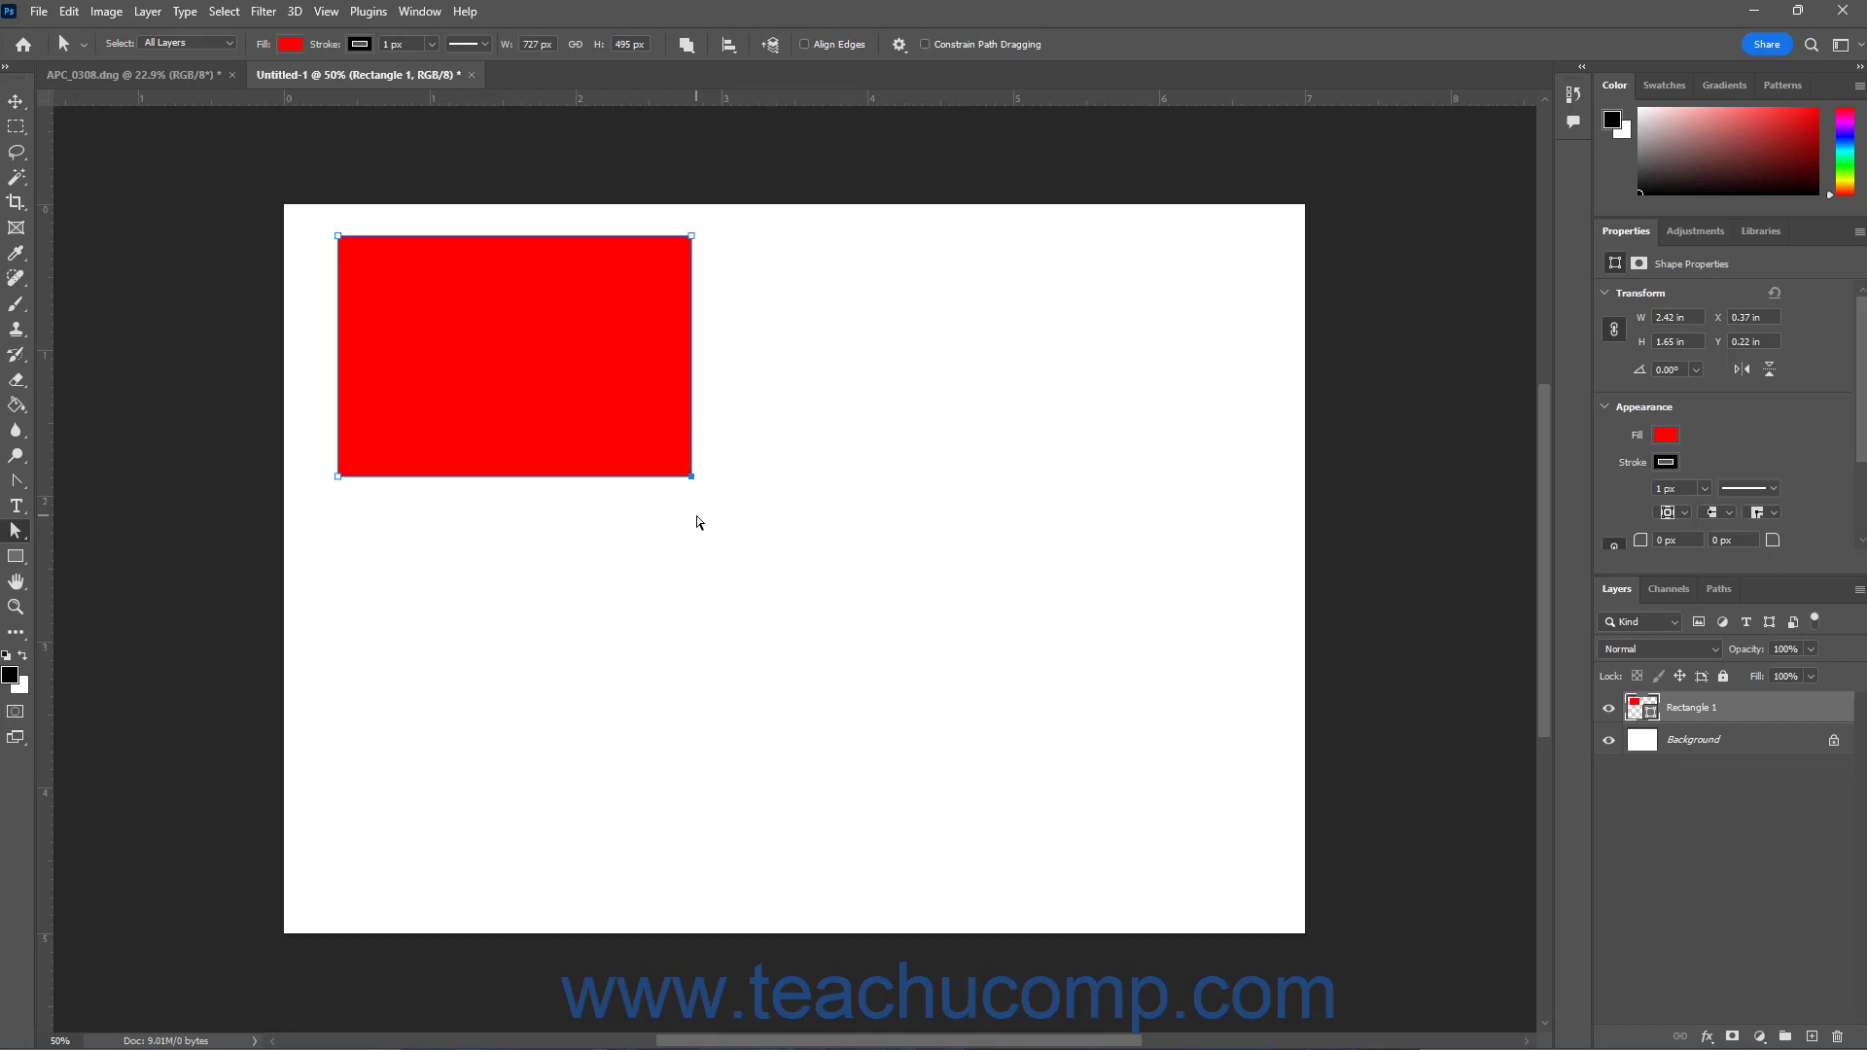
{"action": "left_click_drag", "start_coordinate": [693, 478], "coordinate": [530, 892]}
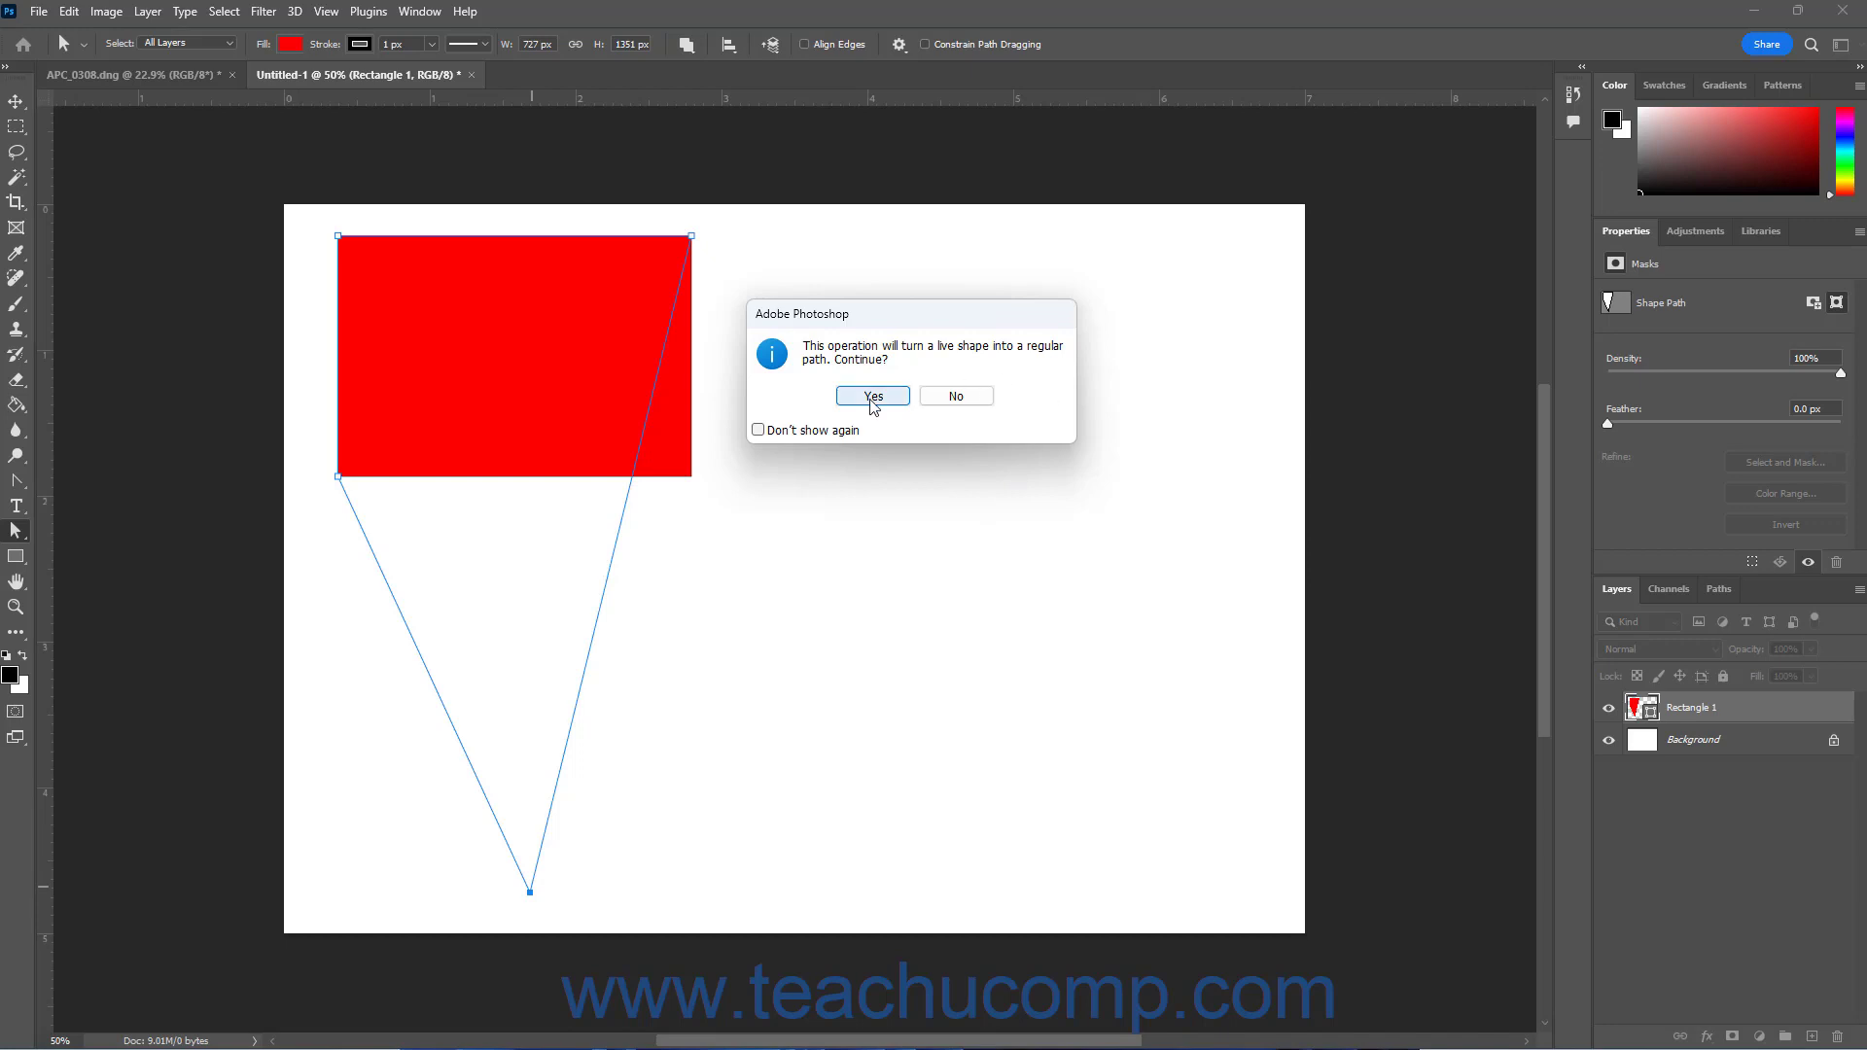
{"action": "left_click", "coordinate": [948, 411]}
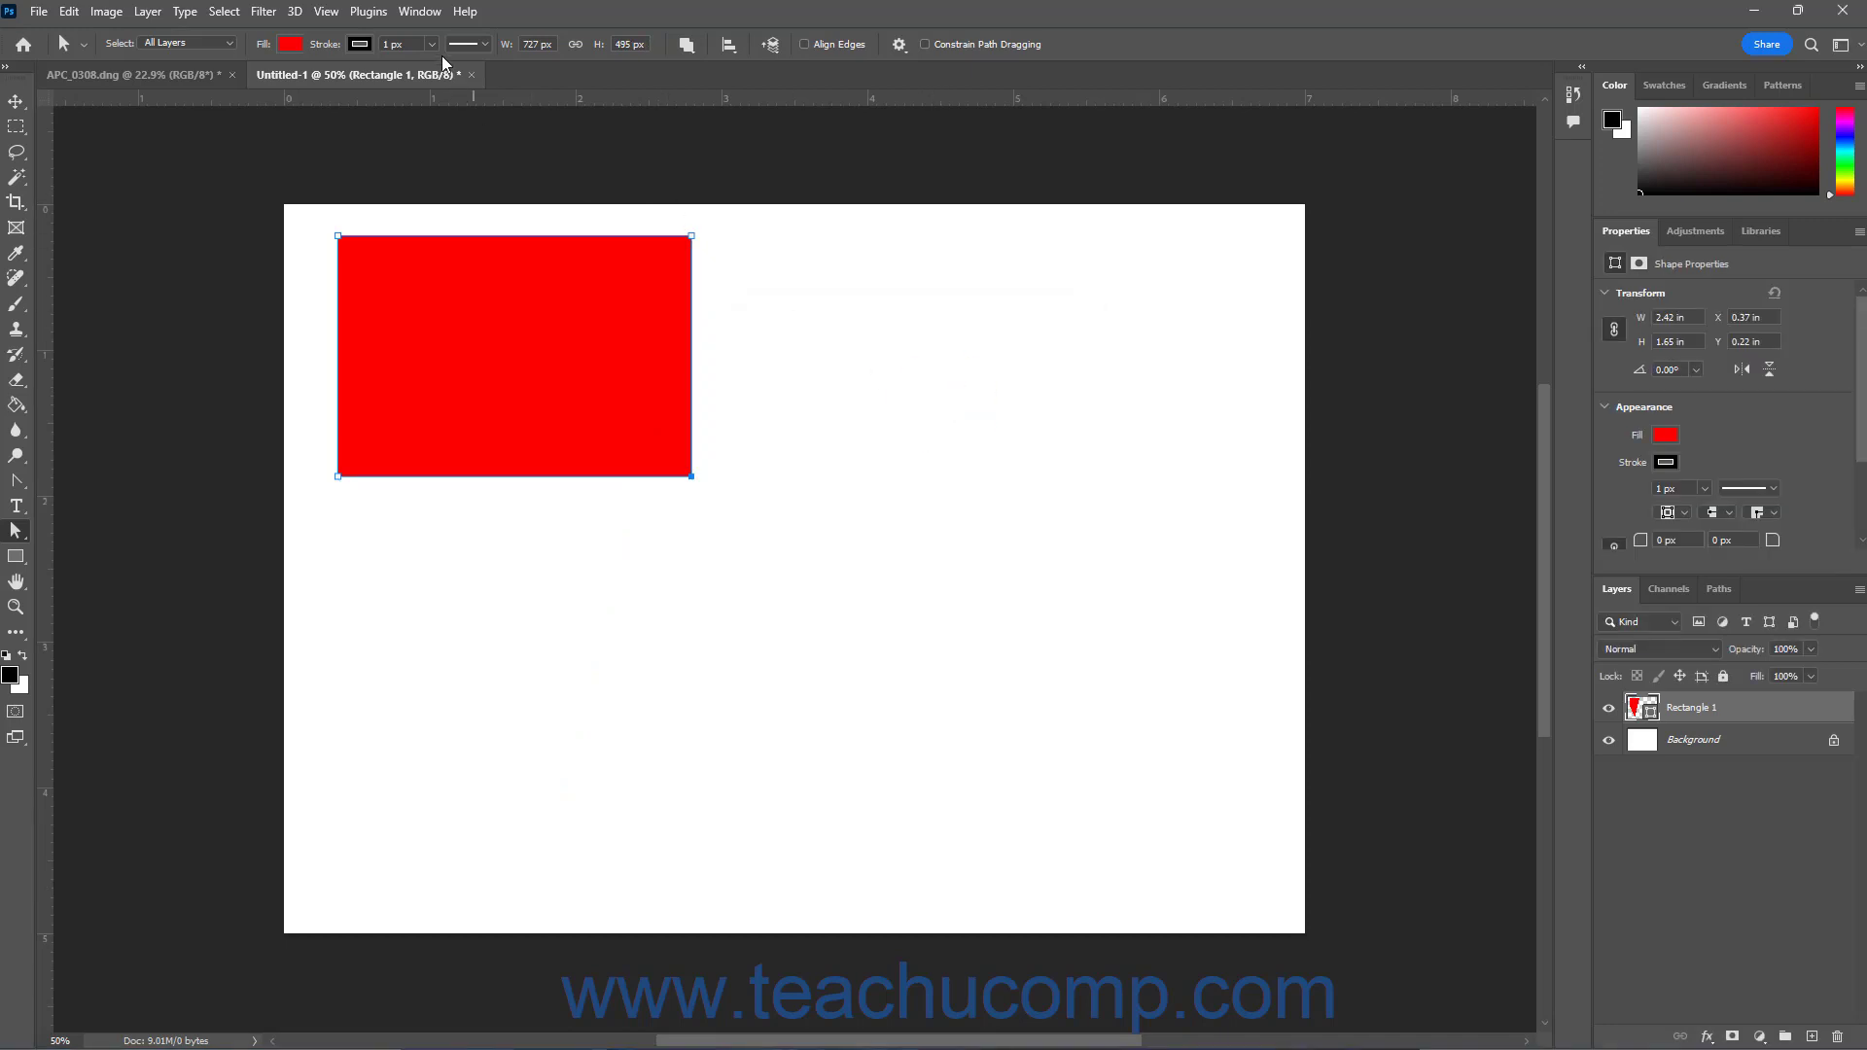
- Set the rectangle's stroke width to 7.41 px
{"action": "left_click", "coordinate": [360, 44]}
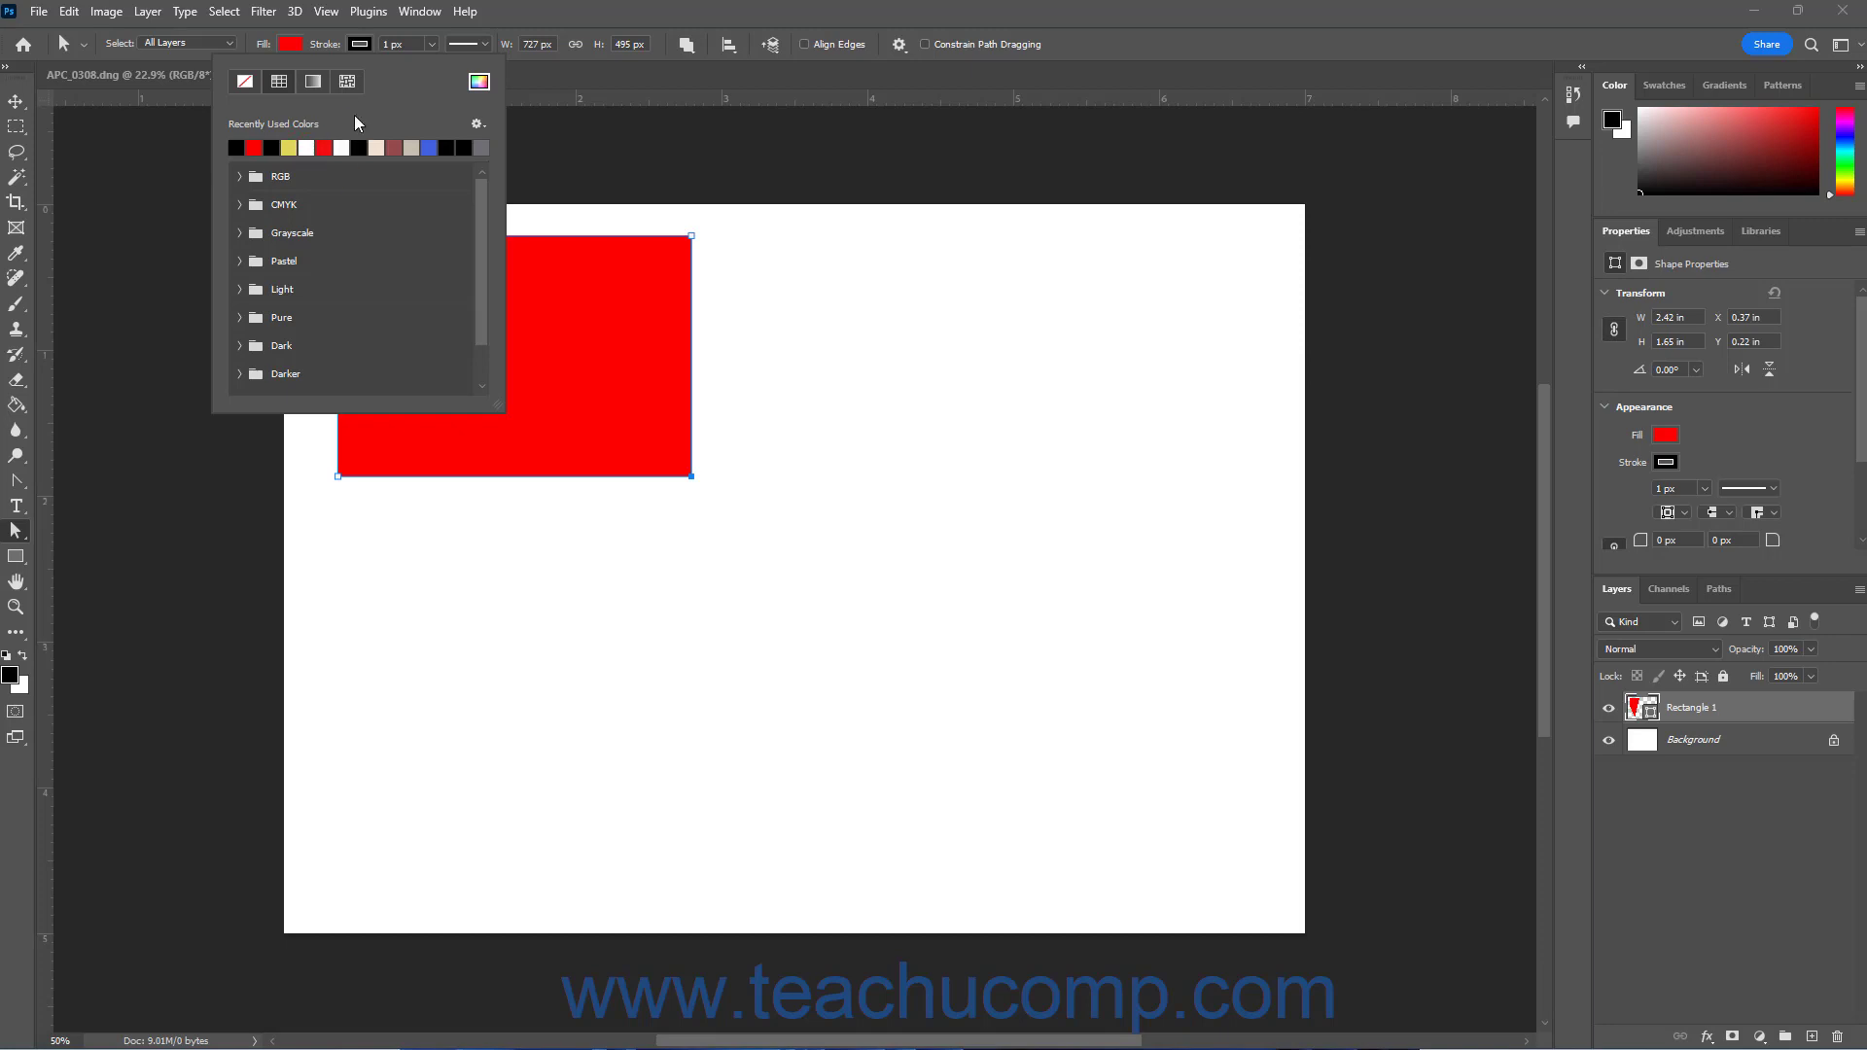
{"action": "left_click", "coordinate": [361, 46]}
{"action": "left_click", "coordinate": [431, 45]}
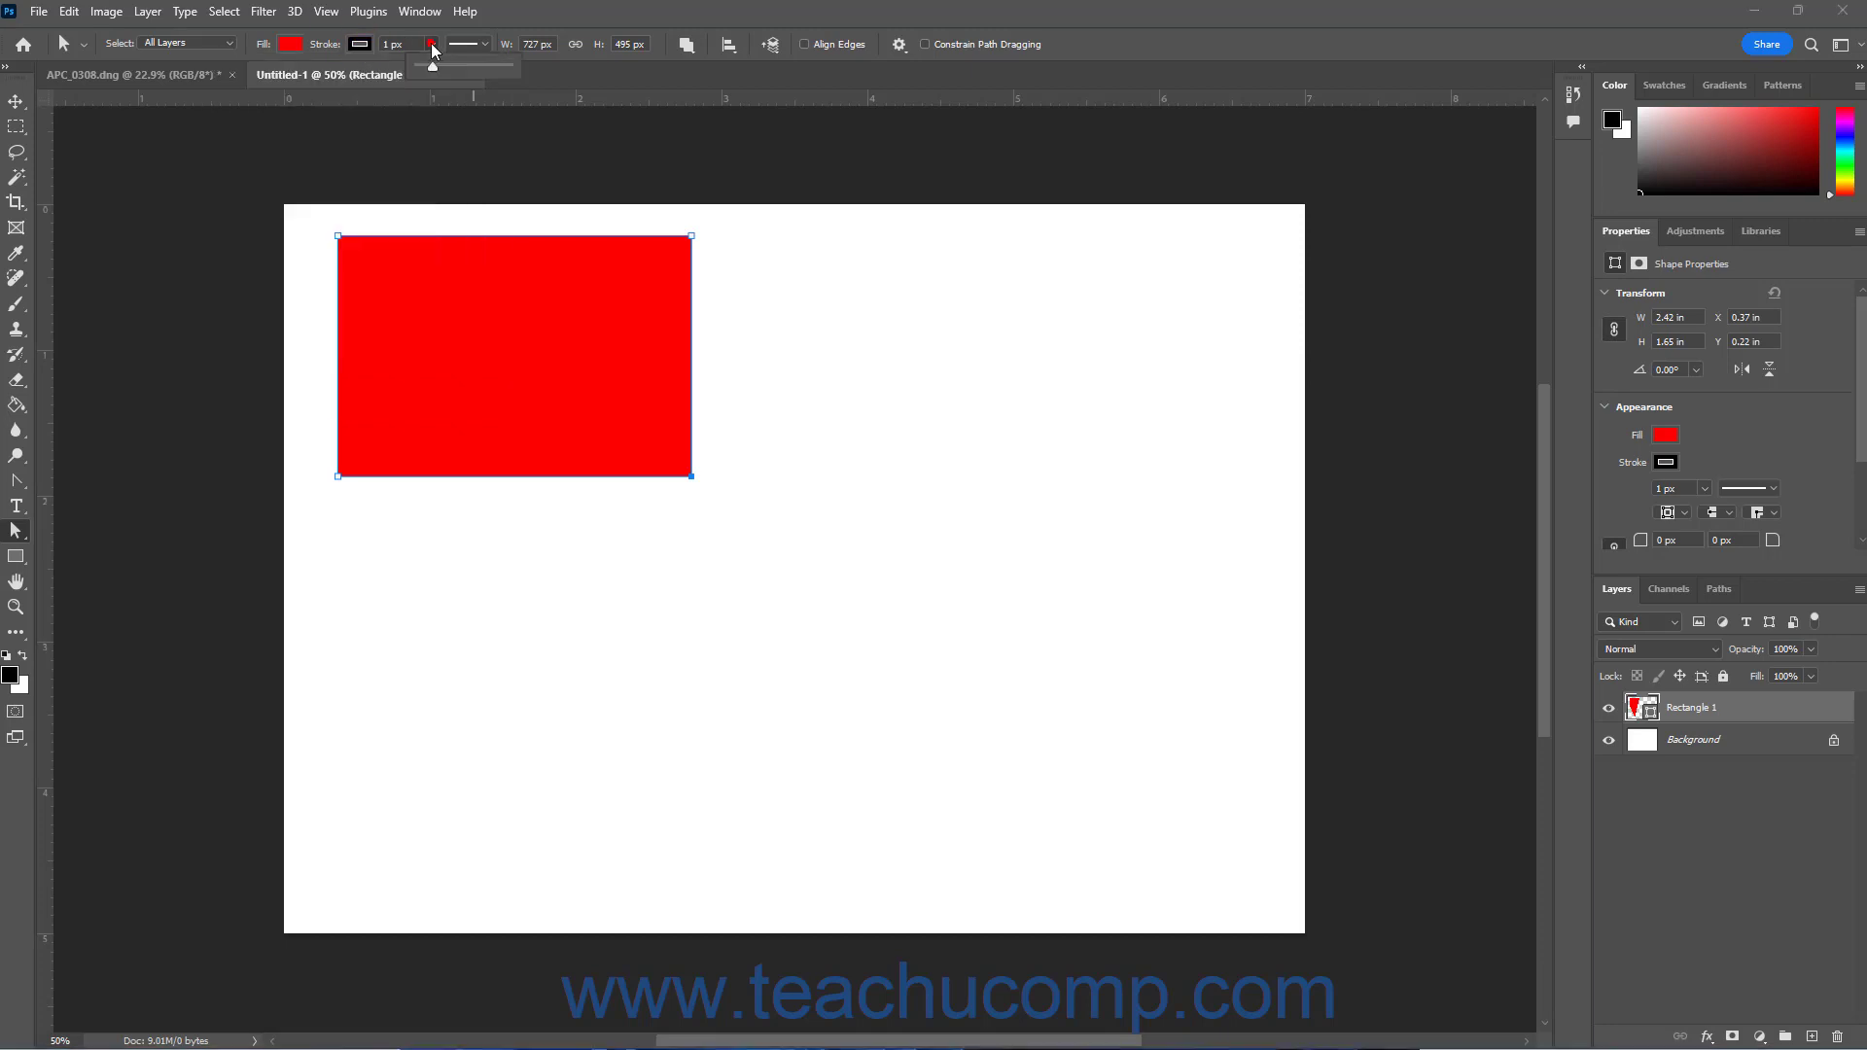
{"action": "left_click_drag", "start_coordinate": [435, 62], "coordinate": [434, 67]}
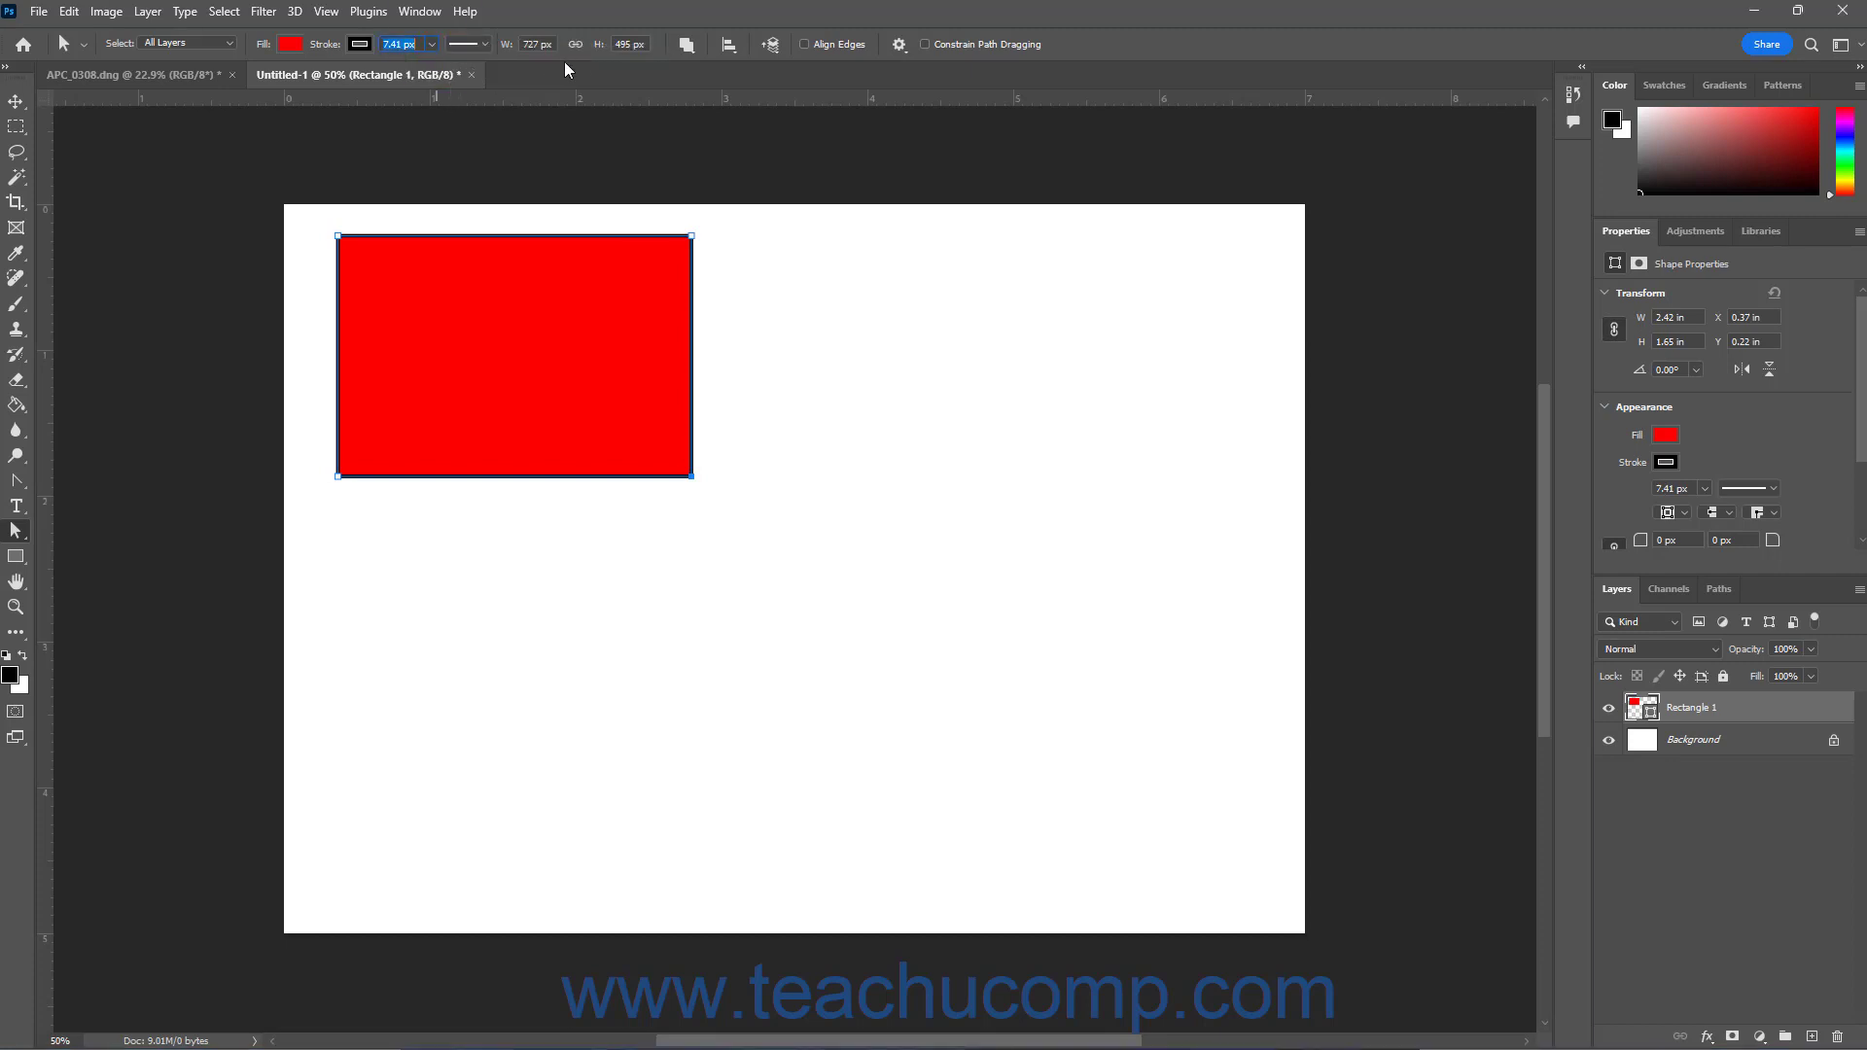
{"action": "left_click", "coordinate": [687, 46]}
{"action": "left_click", "coordinate": [687, 46]}
{"action": "left_click", "coordinate": [729, 45]}
{"action": "left_click", "coordinate": [729, 46]}
- Switch to the APC_0308.dng document, select Path 1, and select path segments near the bulb's neck
{"action": "left_click", "coordinate": [206, 82]}
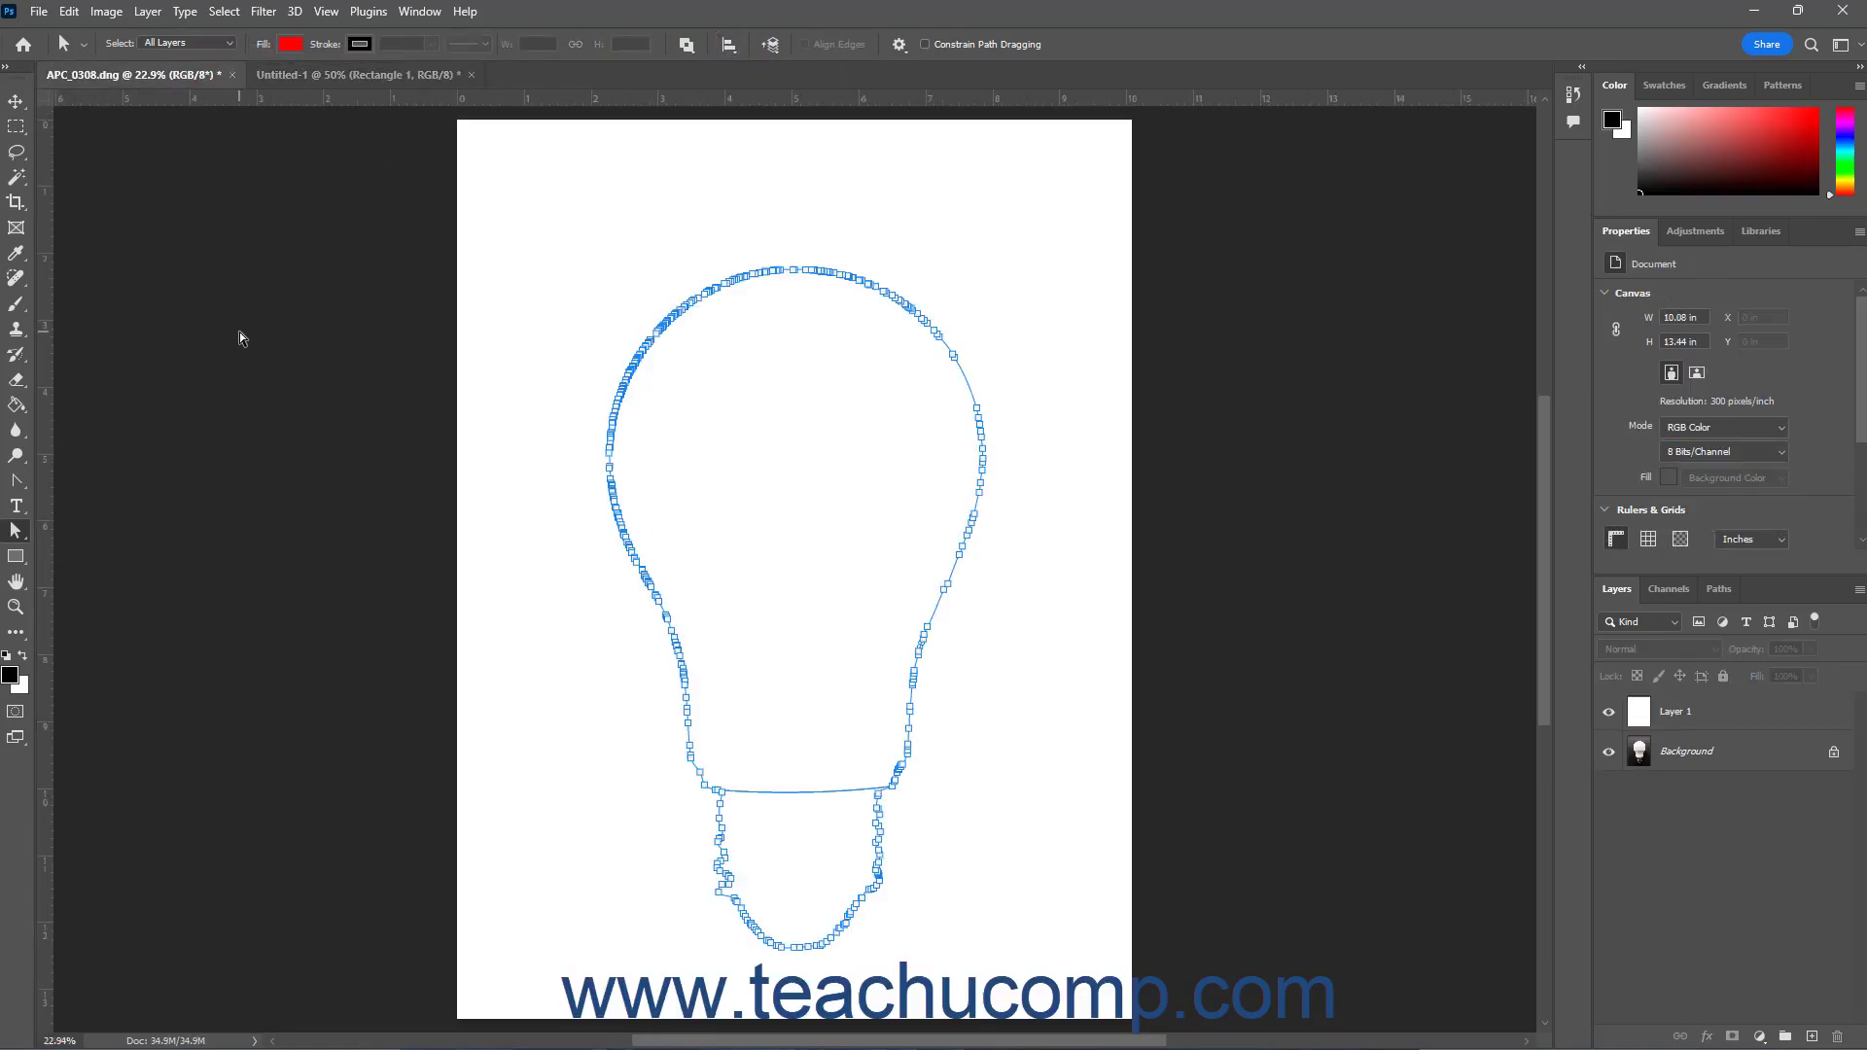
{"action": "left_click", "coordinate": [1717, 589]}
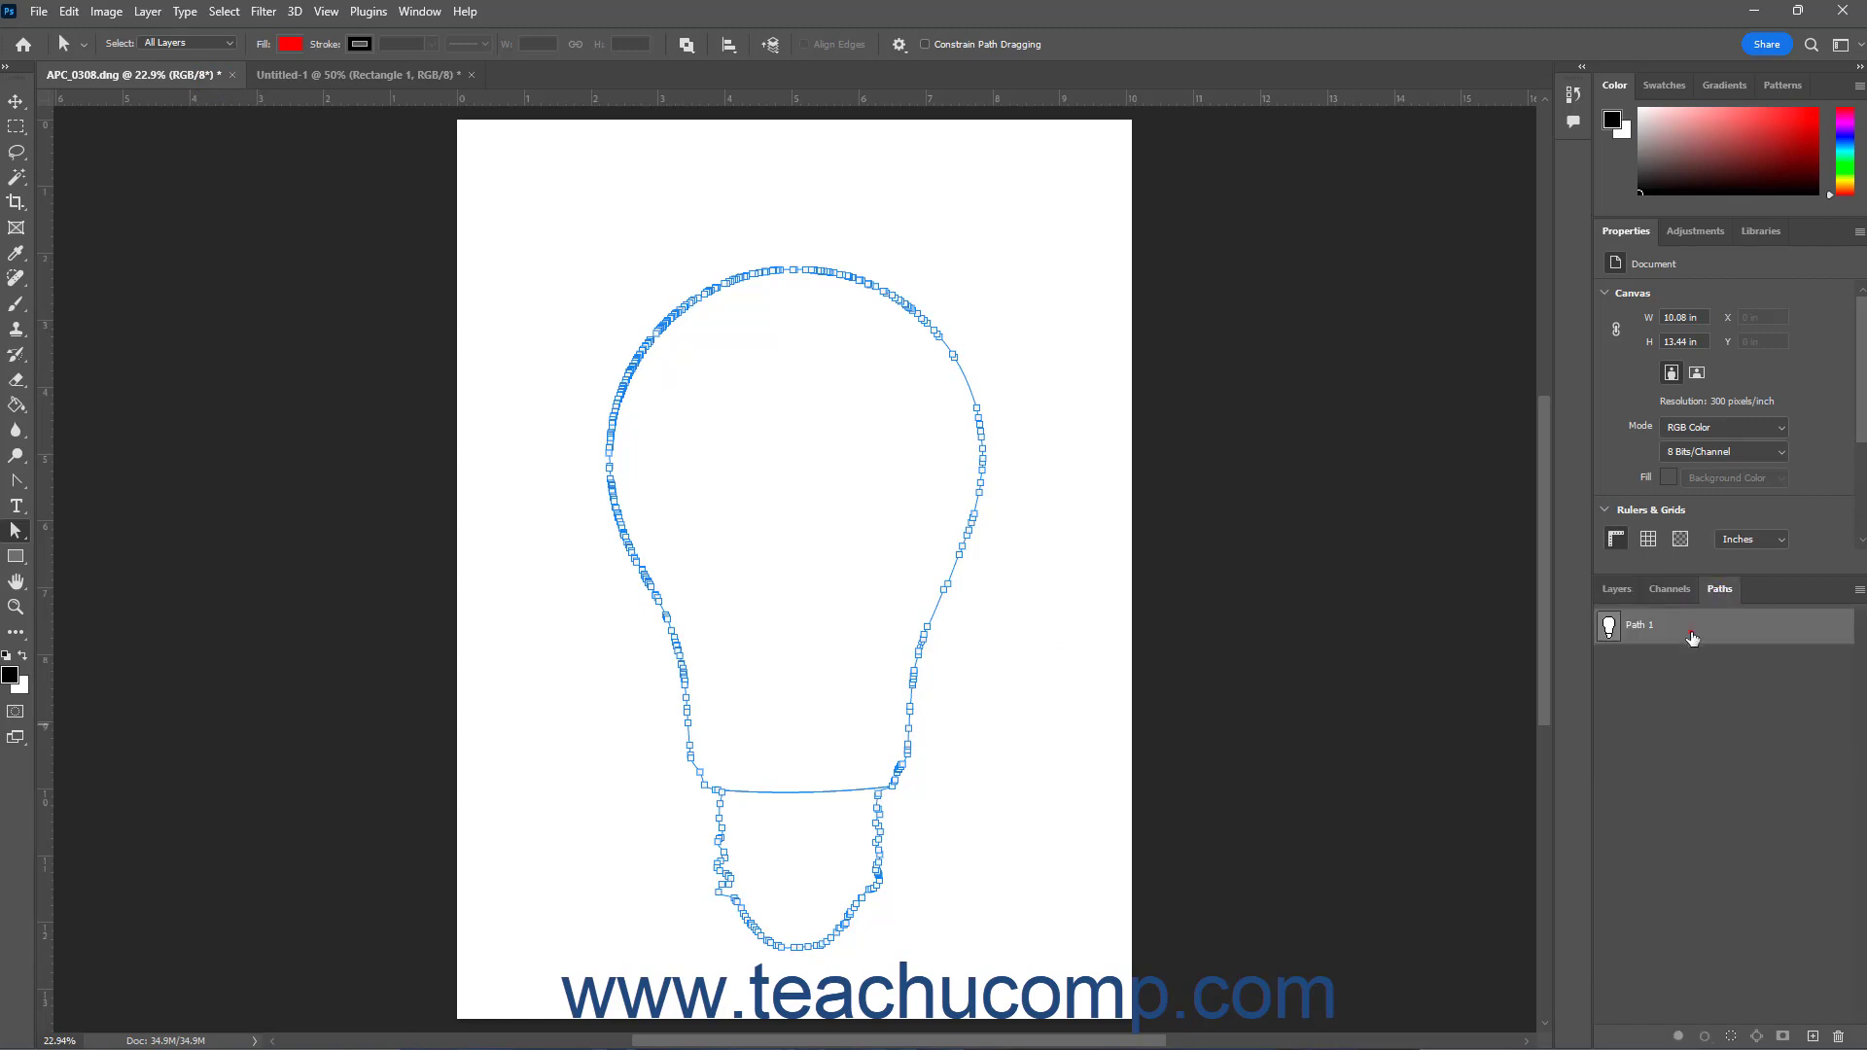
{"action": "left_click", "coordinate": [1691, 634]}
{"action": "left_click", "coordinate": [842, 794]}
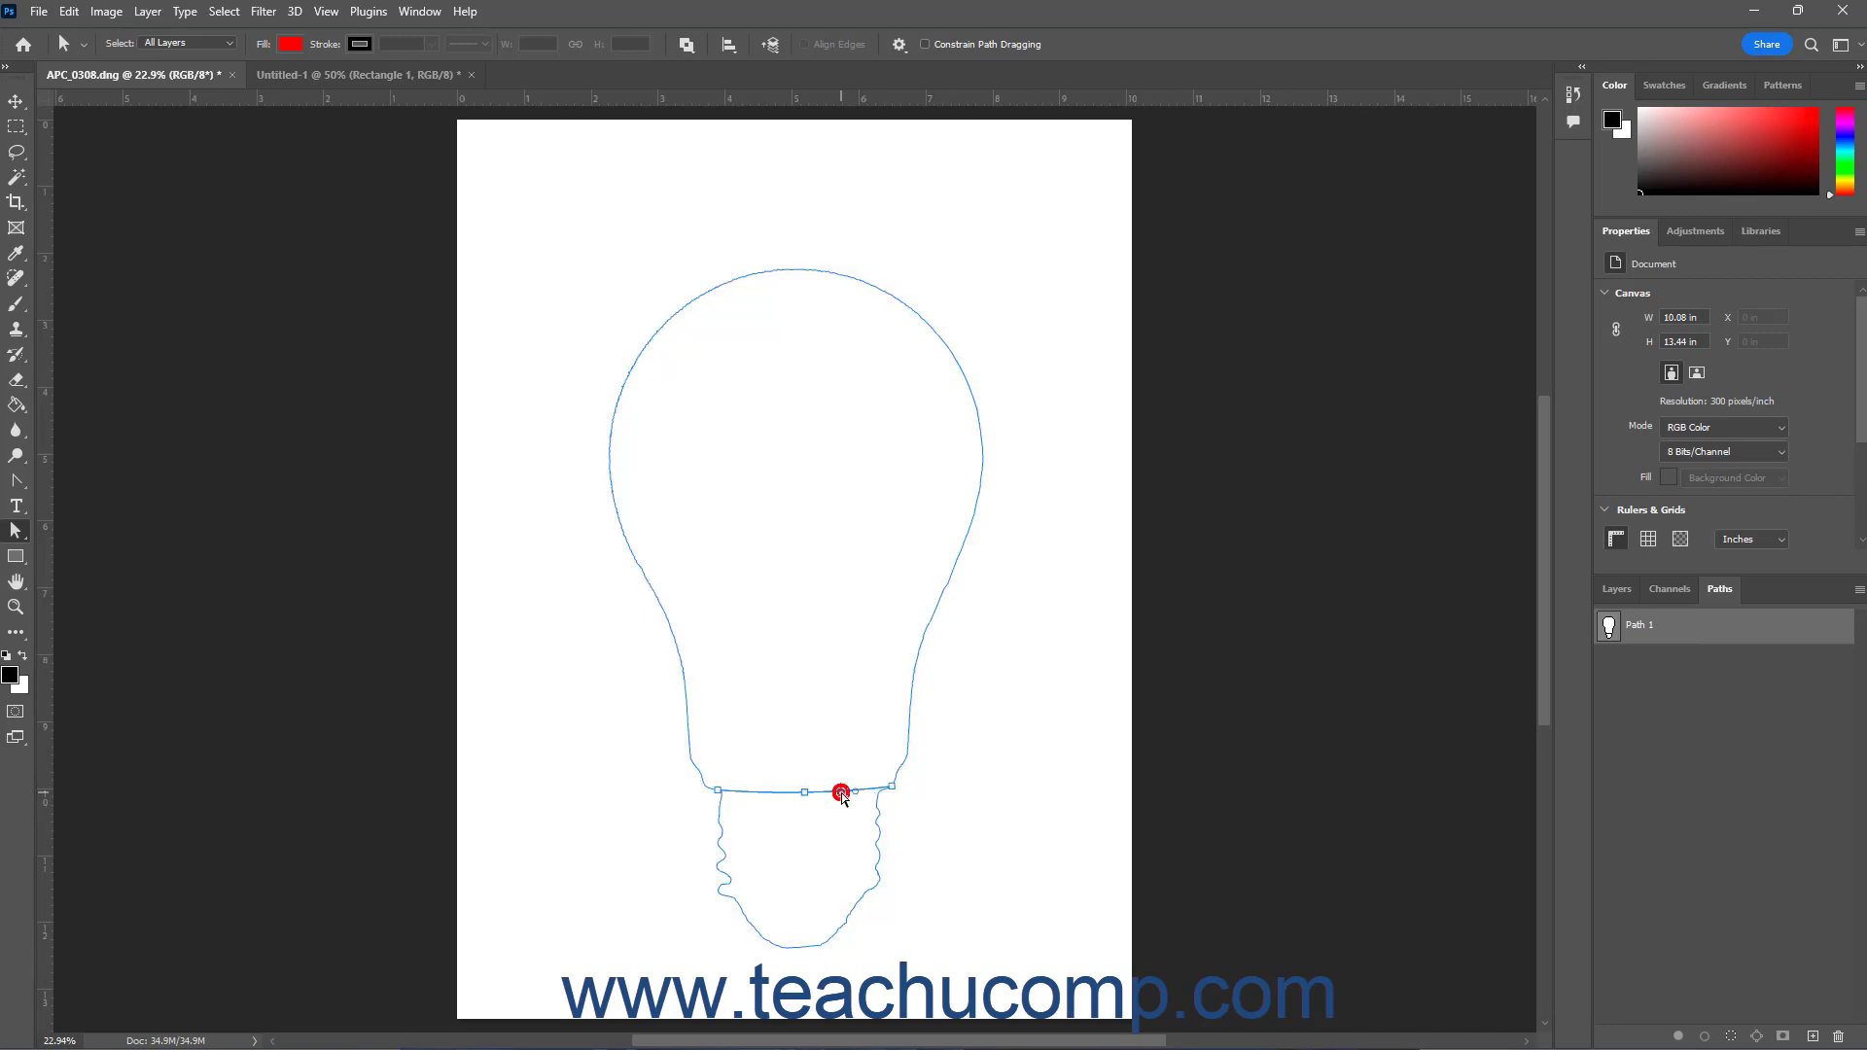
{"action": "left_click", "coordinate": [909, 750]}
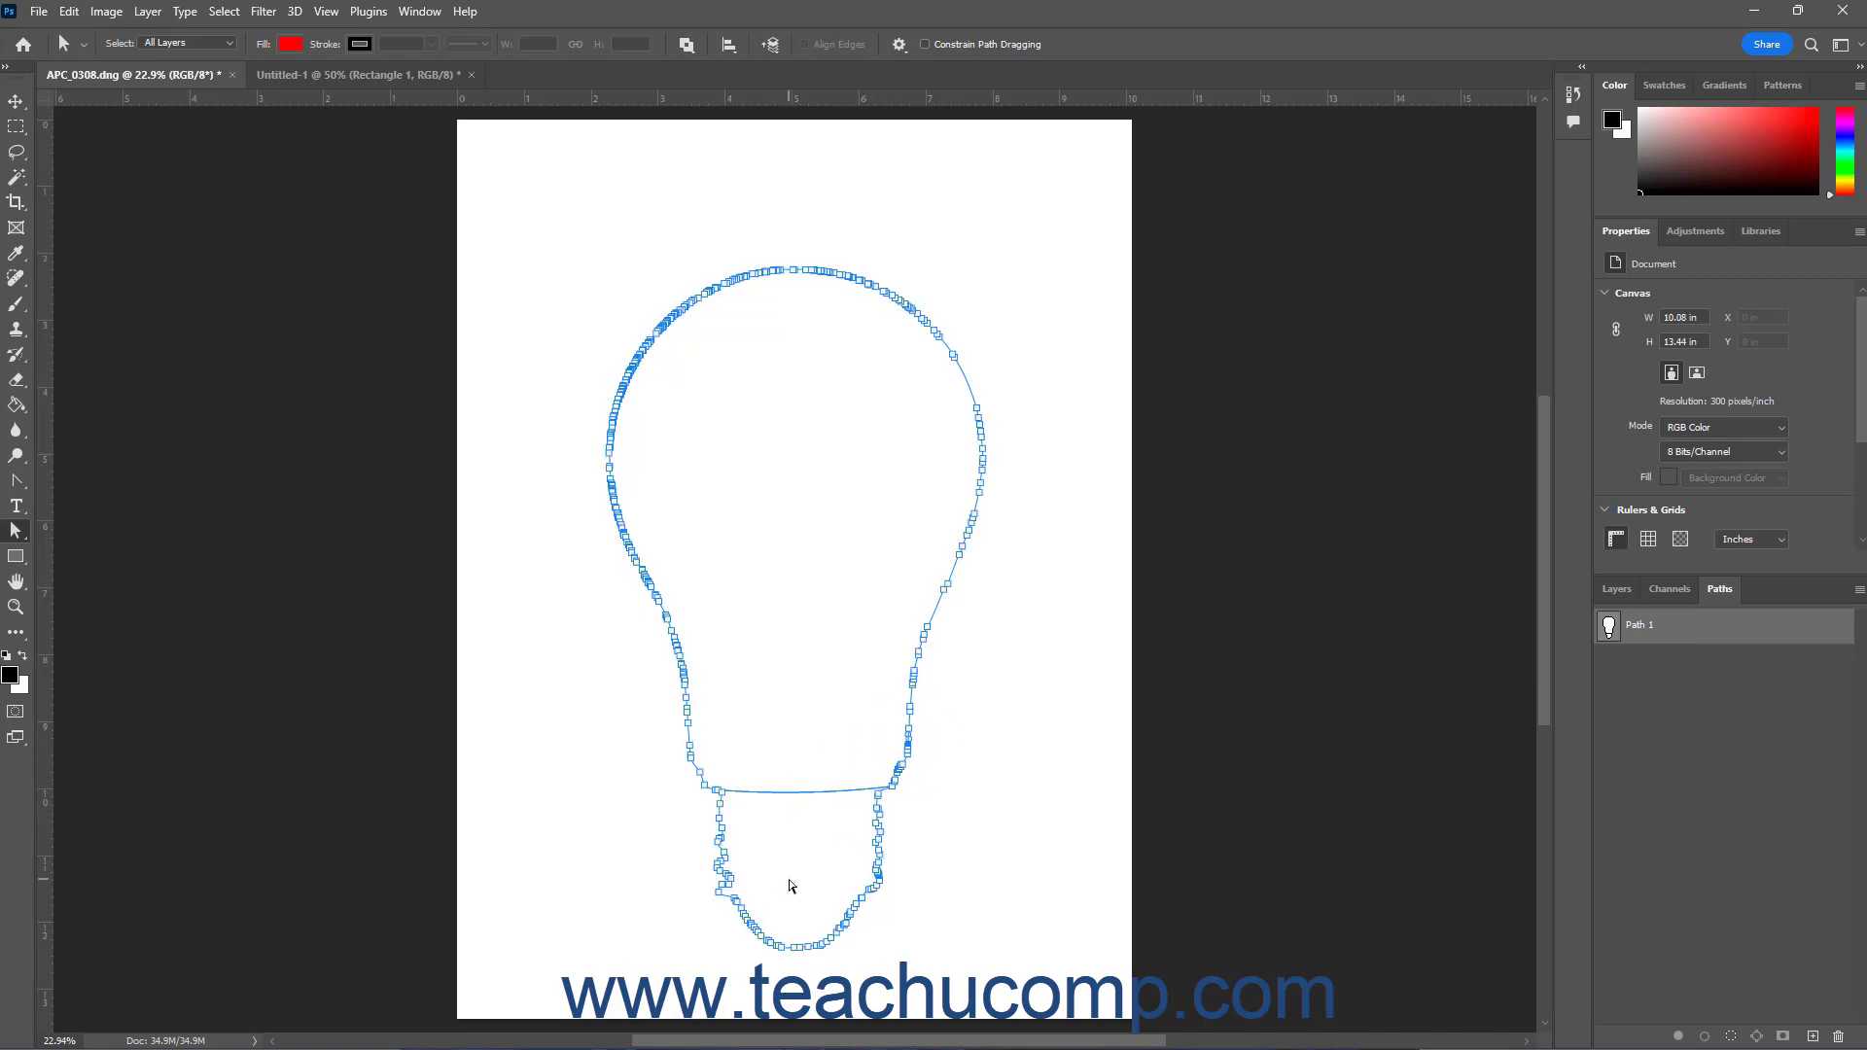
- Reshape the curved segments on the left side of the bulb's base with the Direct Selection Tool, pulling the curve's lower anchor inward
{"action": "left_click", "coordinate": [15, 606]}
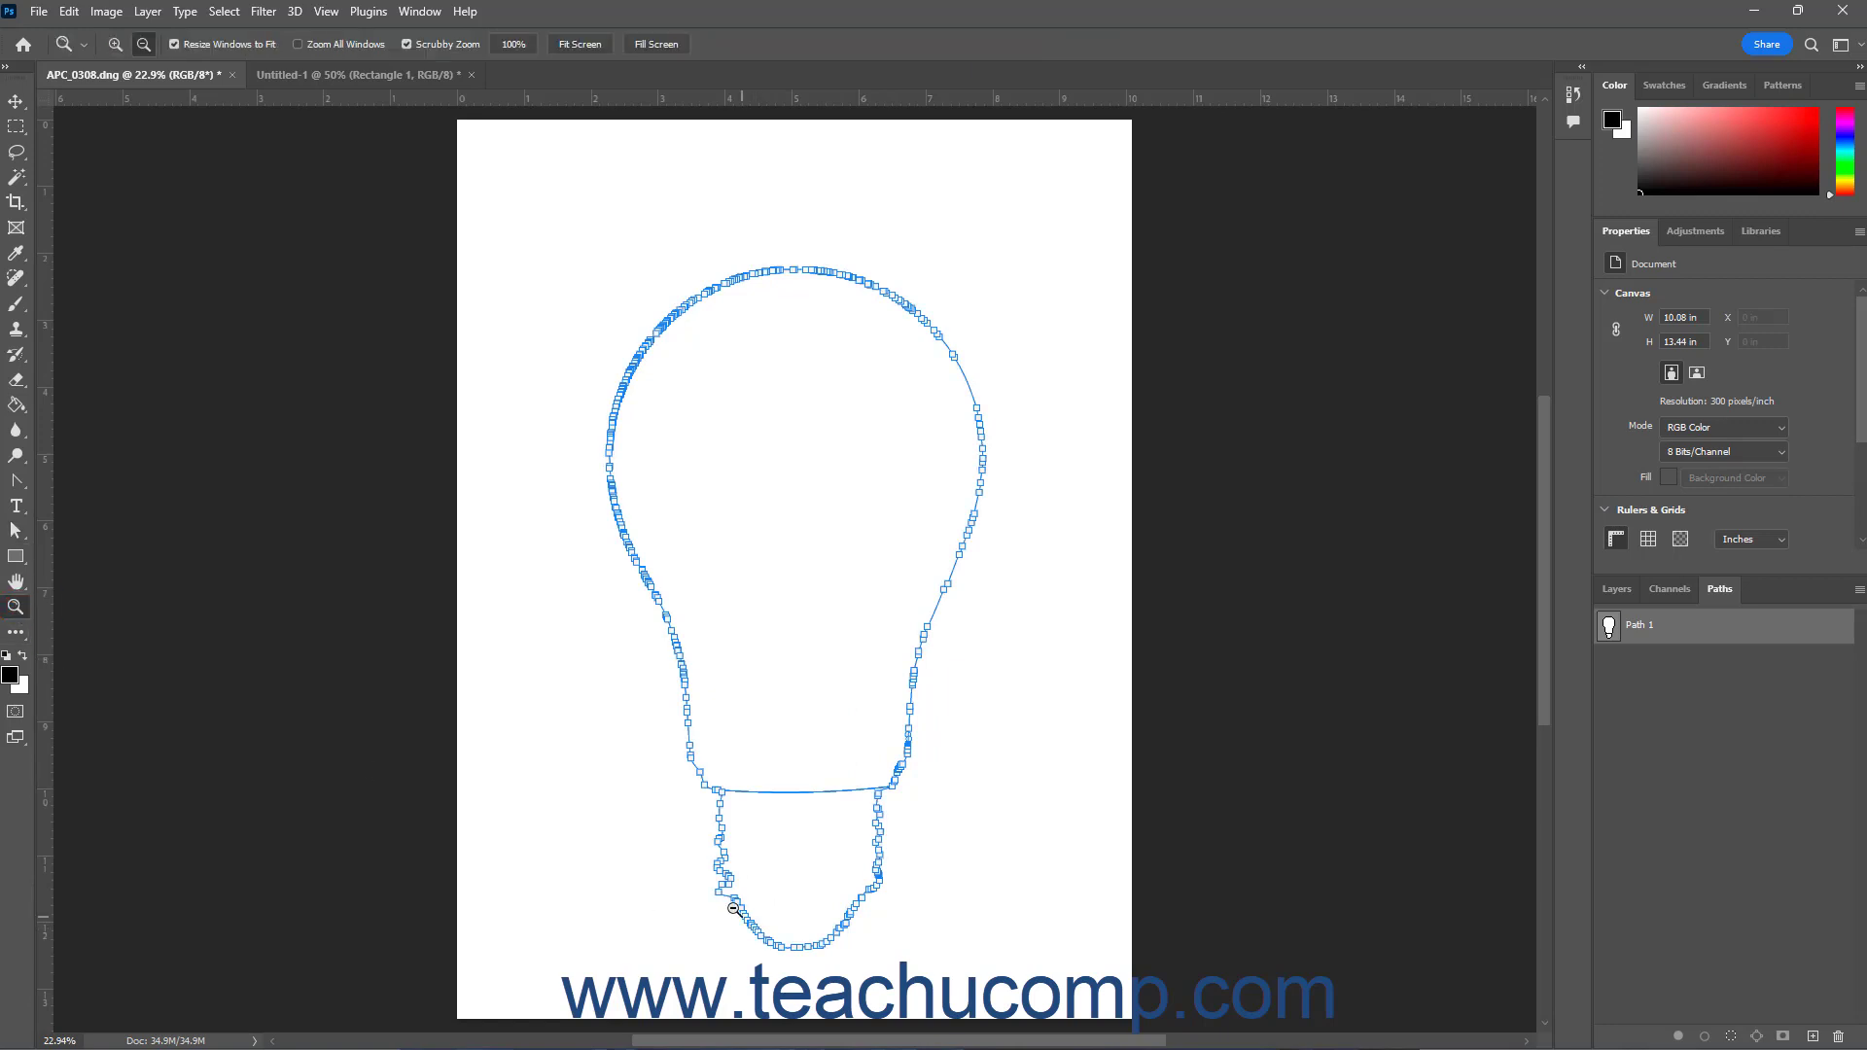
{"action": "left_click_drag", "start_coordinate": [723, 897], "coordinate": [958, 915]}
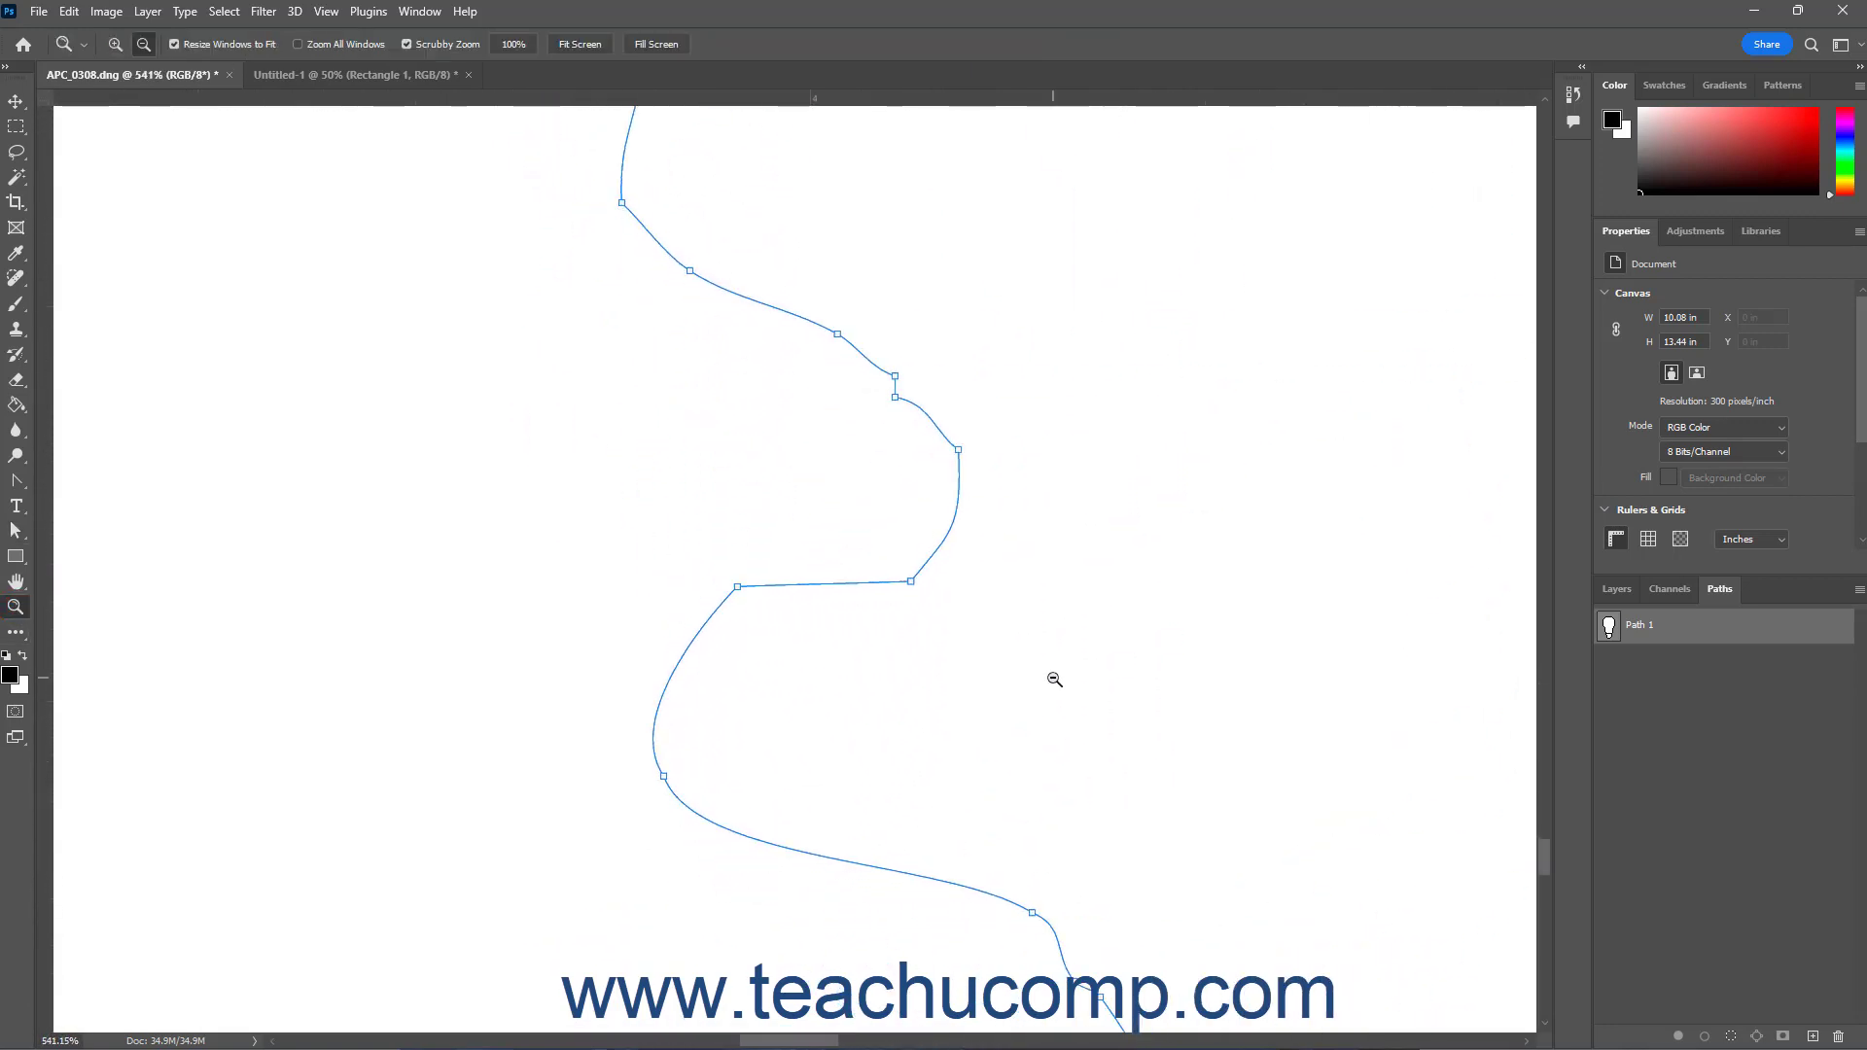
{"action": "left_click", "coordinate": [16, 531]}
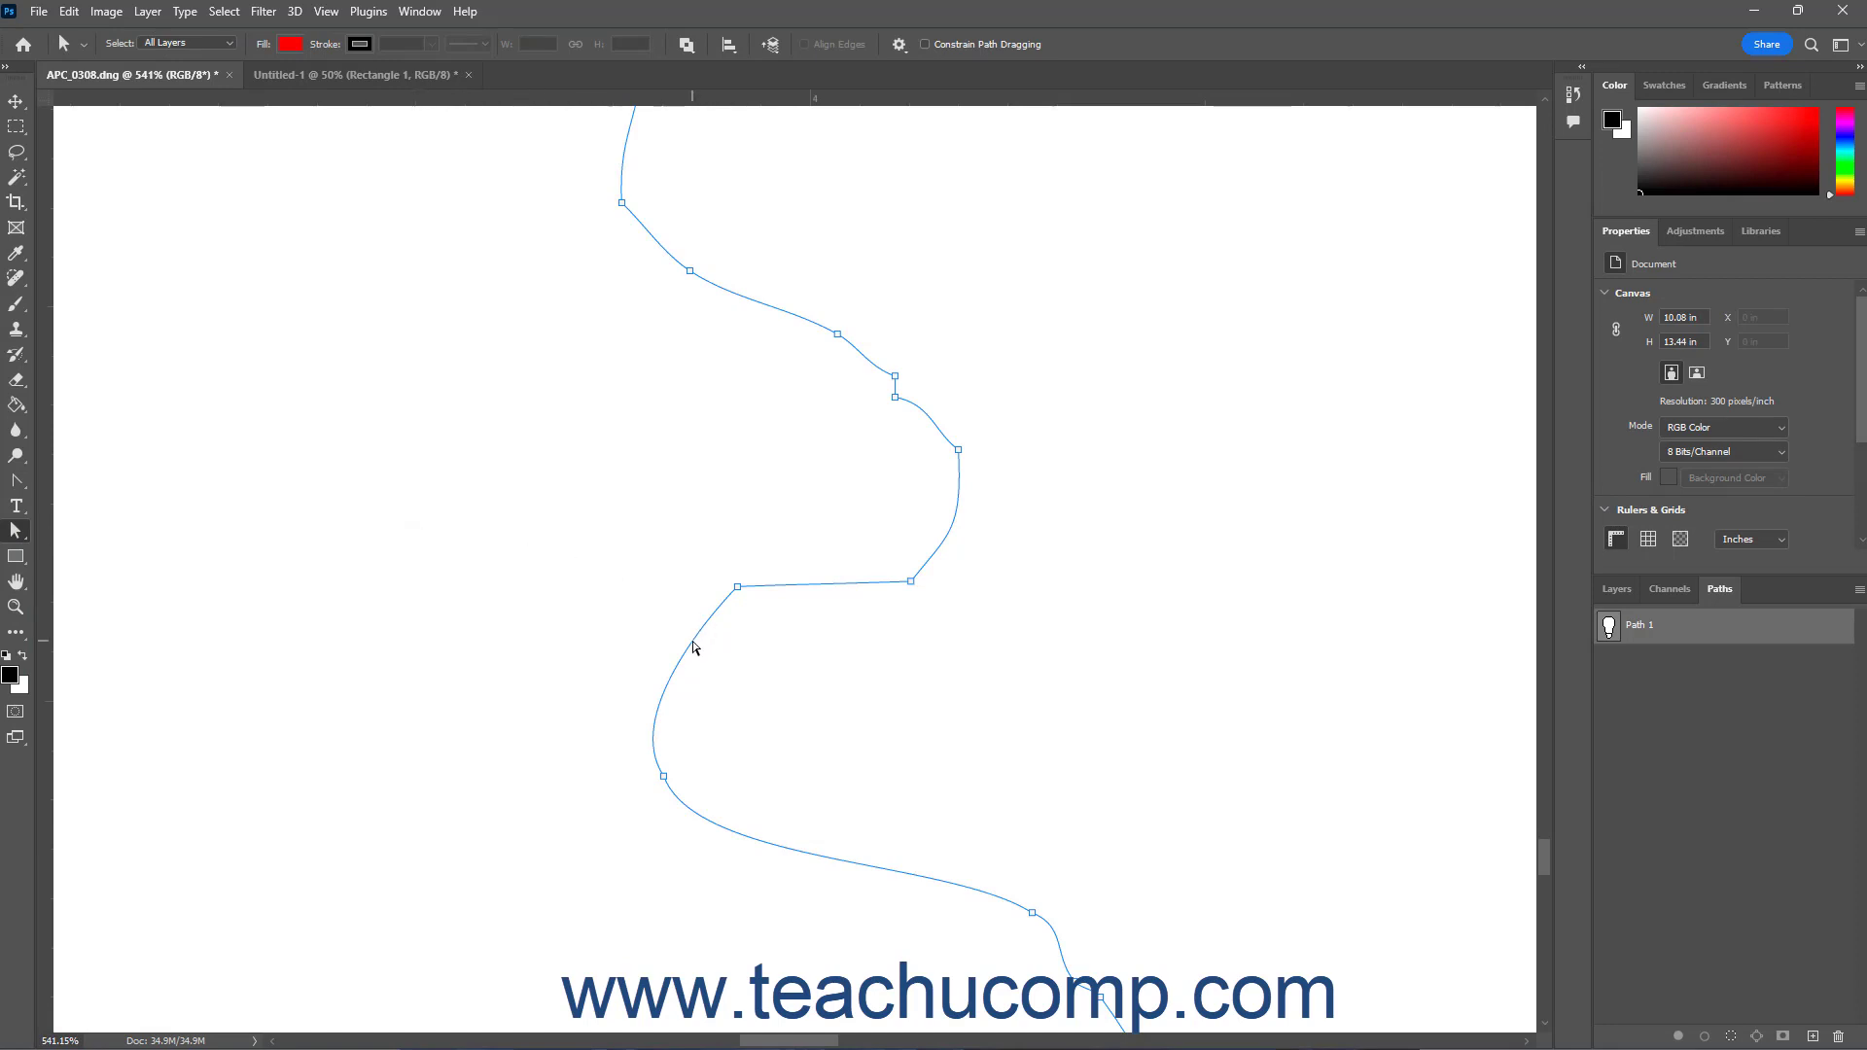
{"action": "mouse_move", "coordinate": [696, 642]}
{"action": "left_mouse_down"}
{"action": "mouse_move", "coordinate": [659, 647]}
{"action": "mouse_move", "coordinate": [713, 643]}
{"action": "mouse_move", "coordinate": [707, 659]}
{"action": "left_mouse_up"}
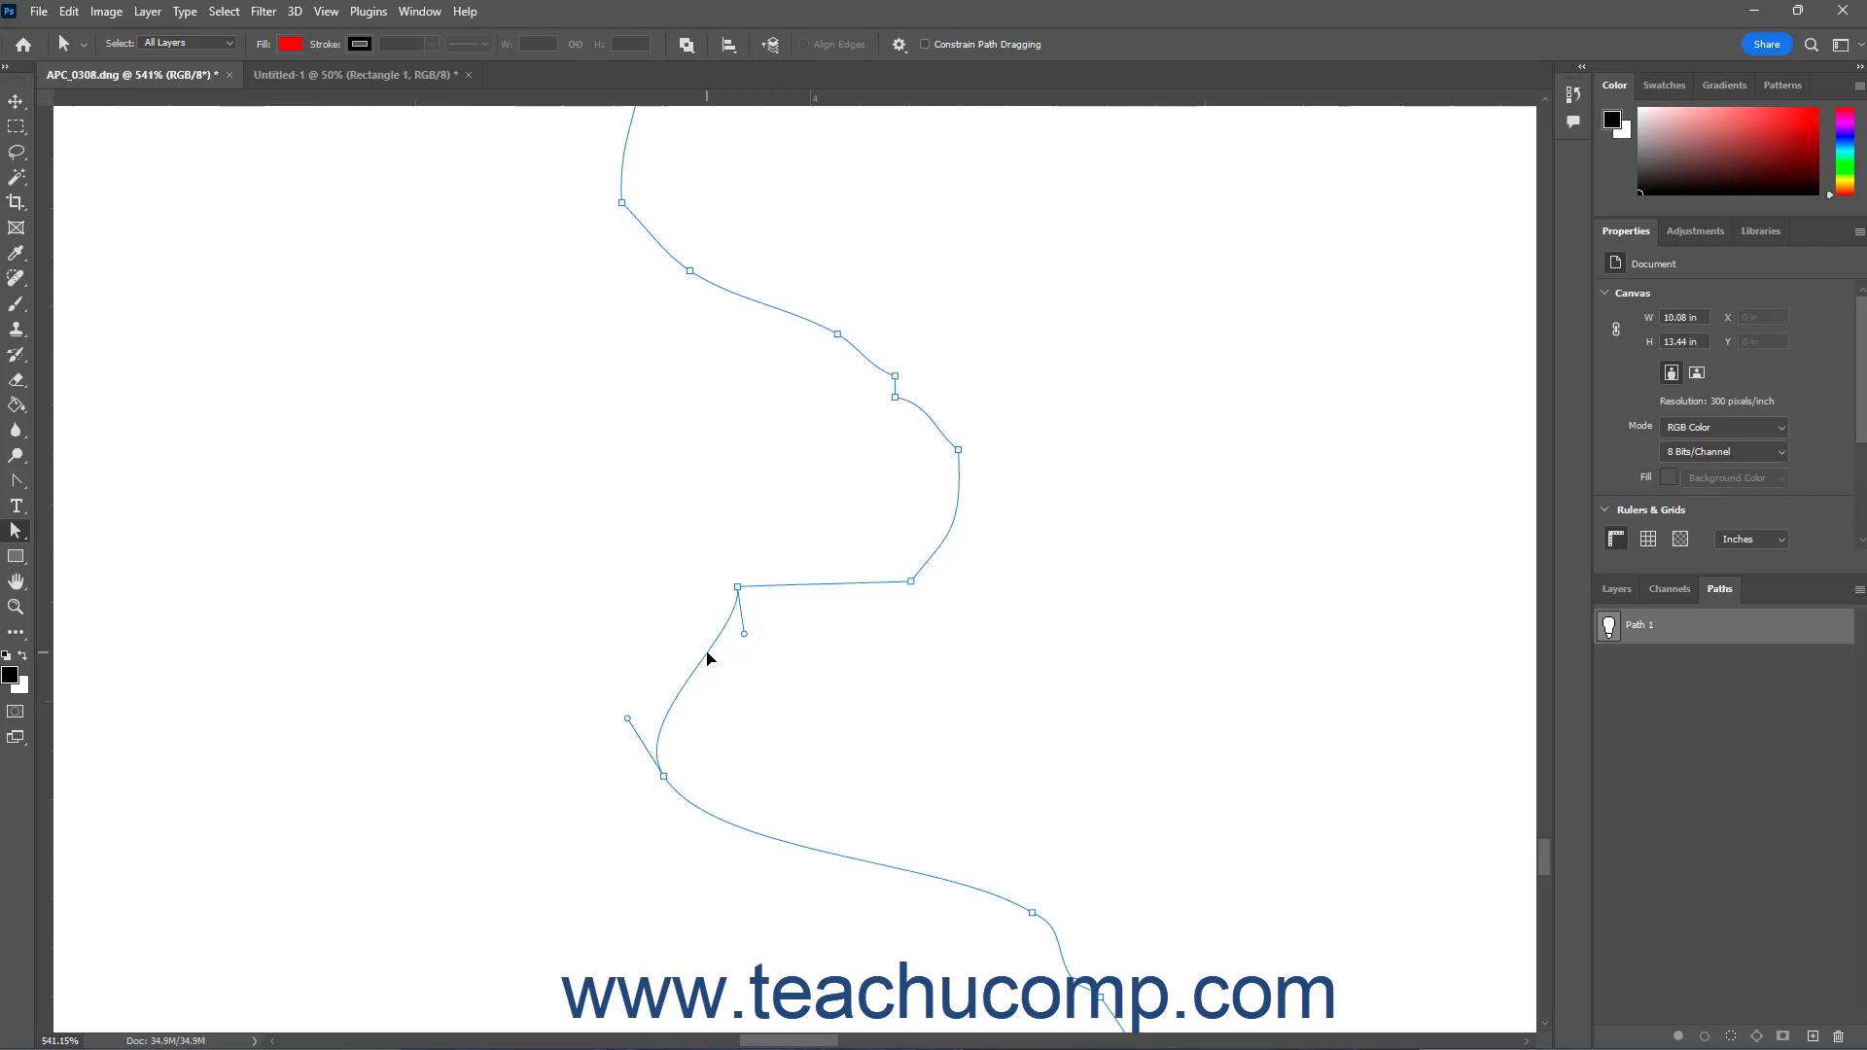
{"action": "left_click_drag", "start_coordinate": [712, 819], "coordinate": [795, 815]}
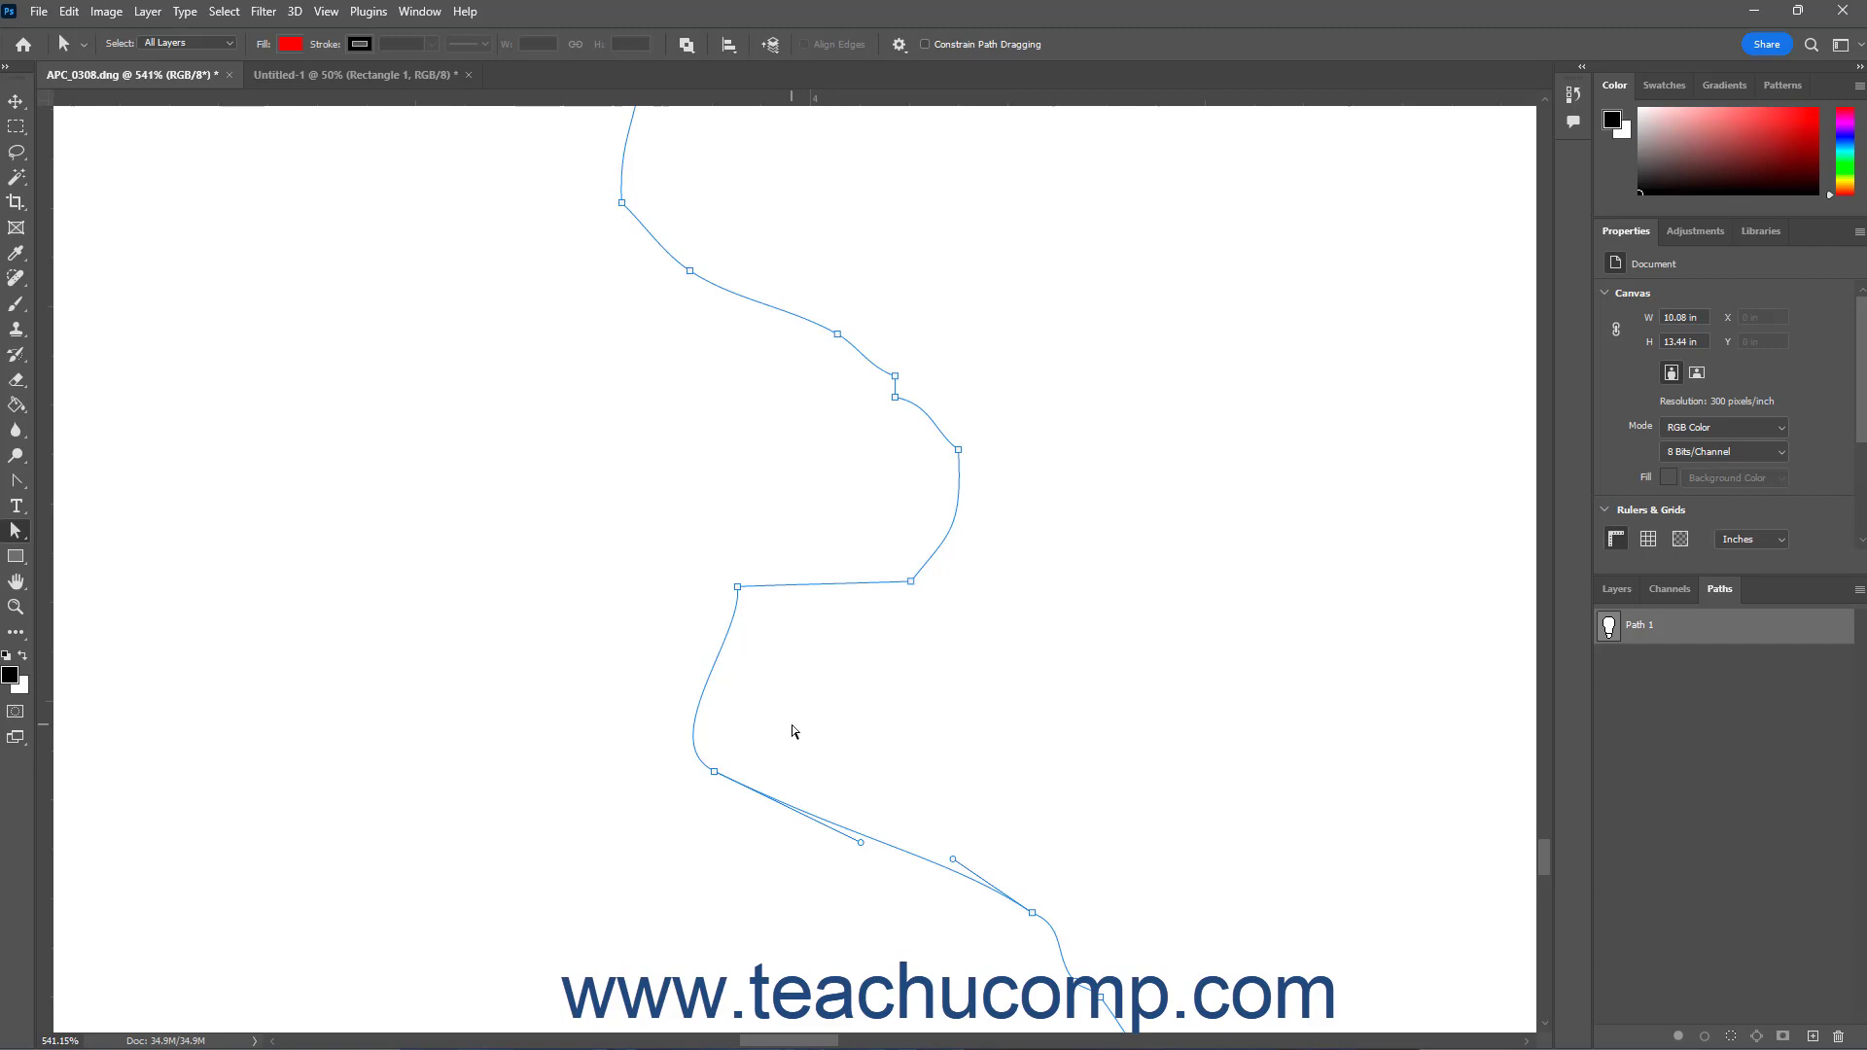
- Select the anchor point at the curve's upper end and swing its lower direction handle outward to round the curve
{"action": "left_click", "coordinate": [738, 587]}
{"action": "left_click", "coordinate": [738, 588]}
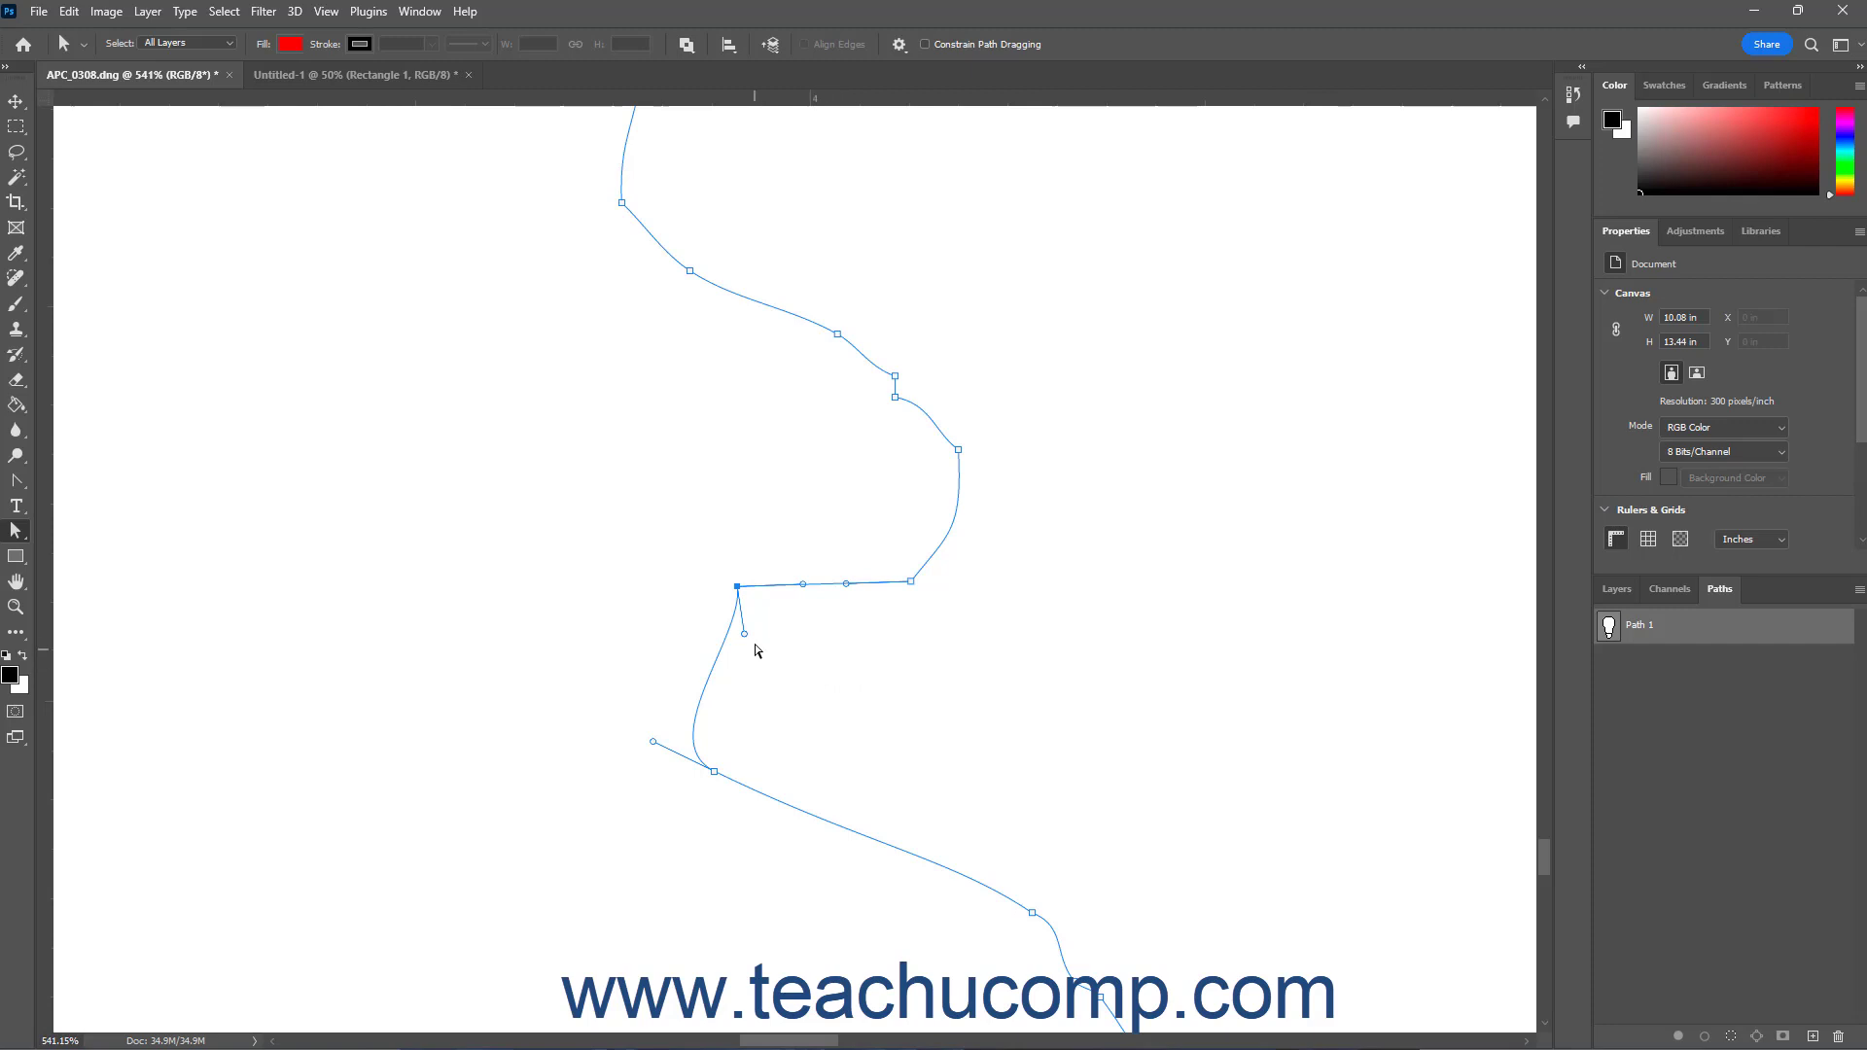
{"action": "left_click_drag", "start_coordinate": [744, 633], "coordinate": [682, 607]}
- Lower the curve's upper anchor point slightly, then shift both its lower and upper anchor points inward
{"action": "left_click_drag", "start_coordinate": [739, 589], "coordinate": [801, 599]}
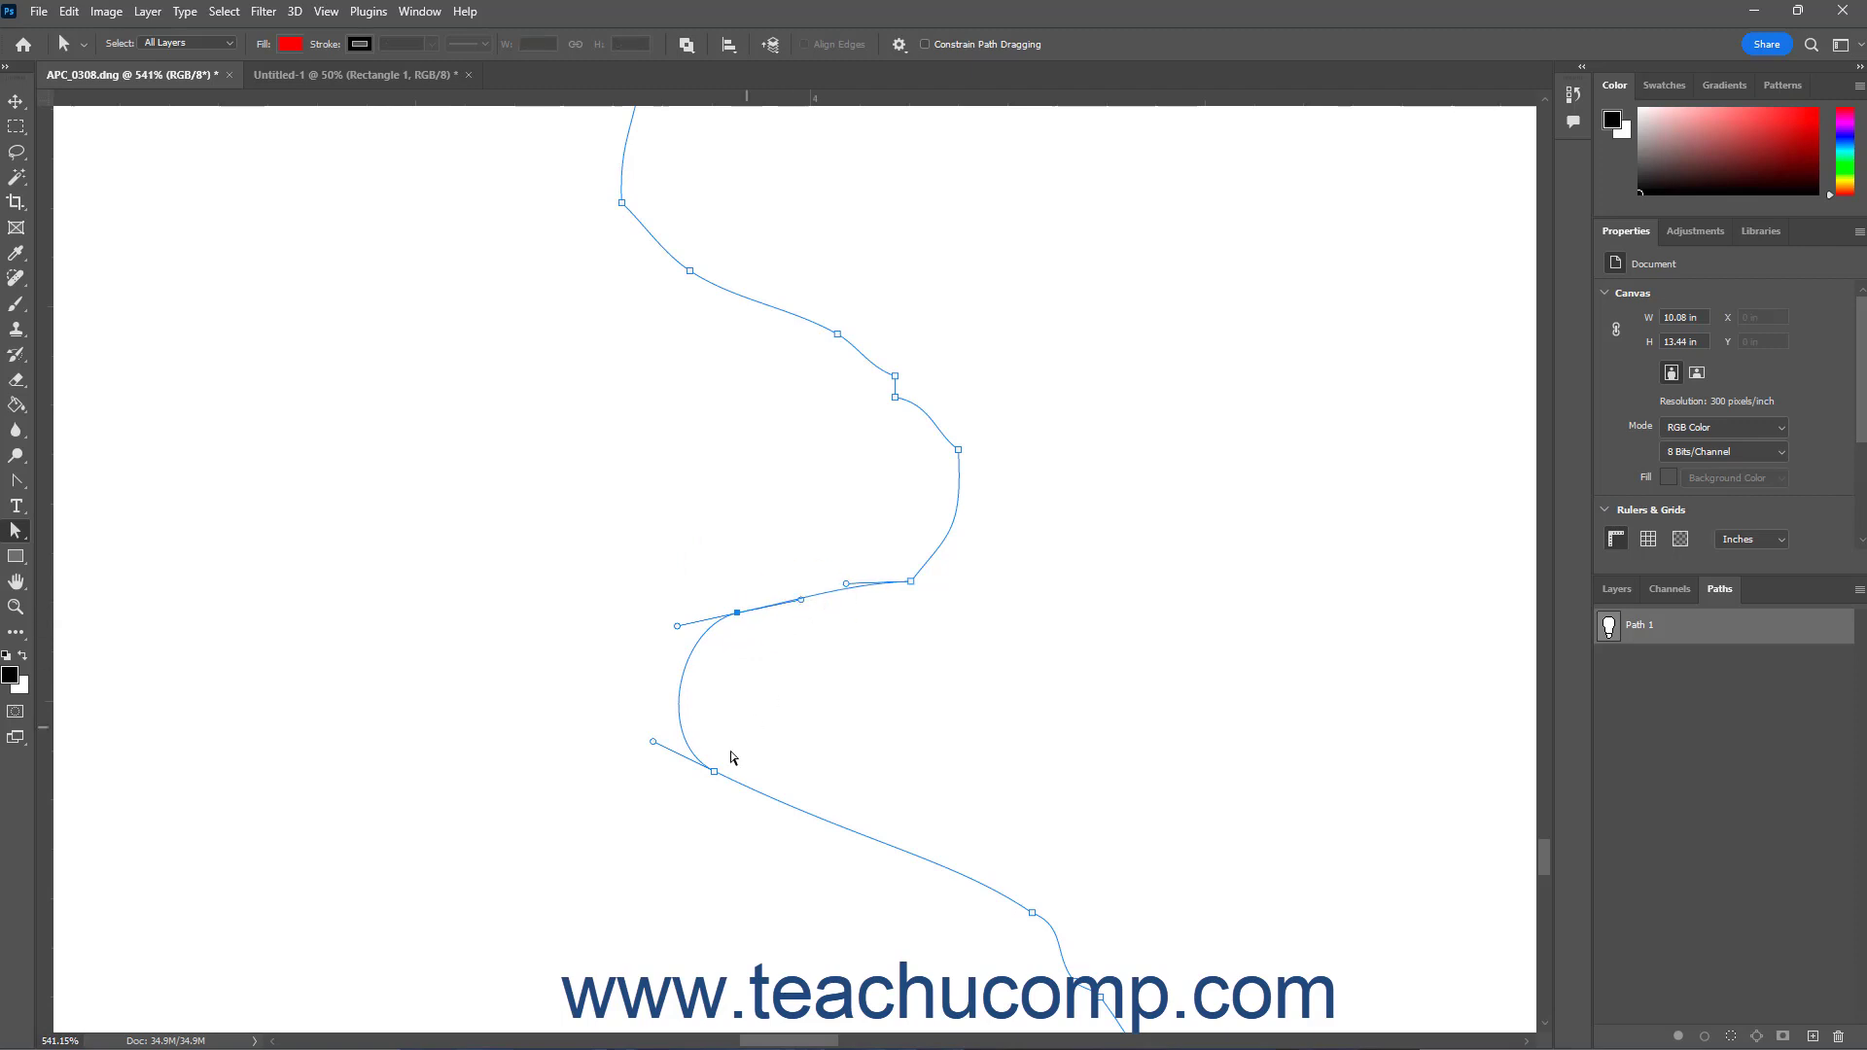
{"action": "left_click_drag", "start_coordinate": [714, 771], "coordinate": [755, 775]}
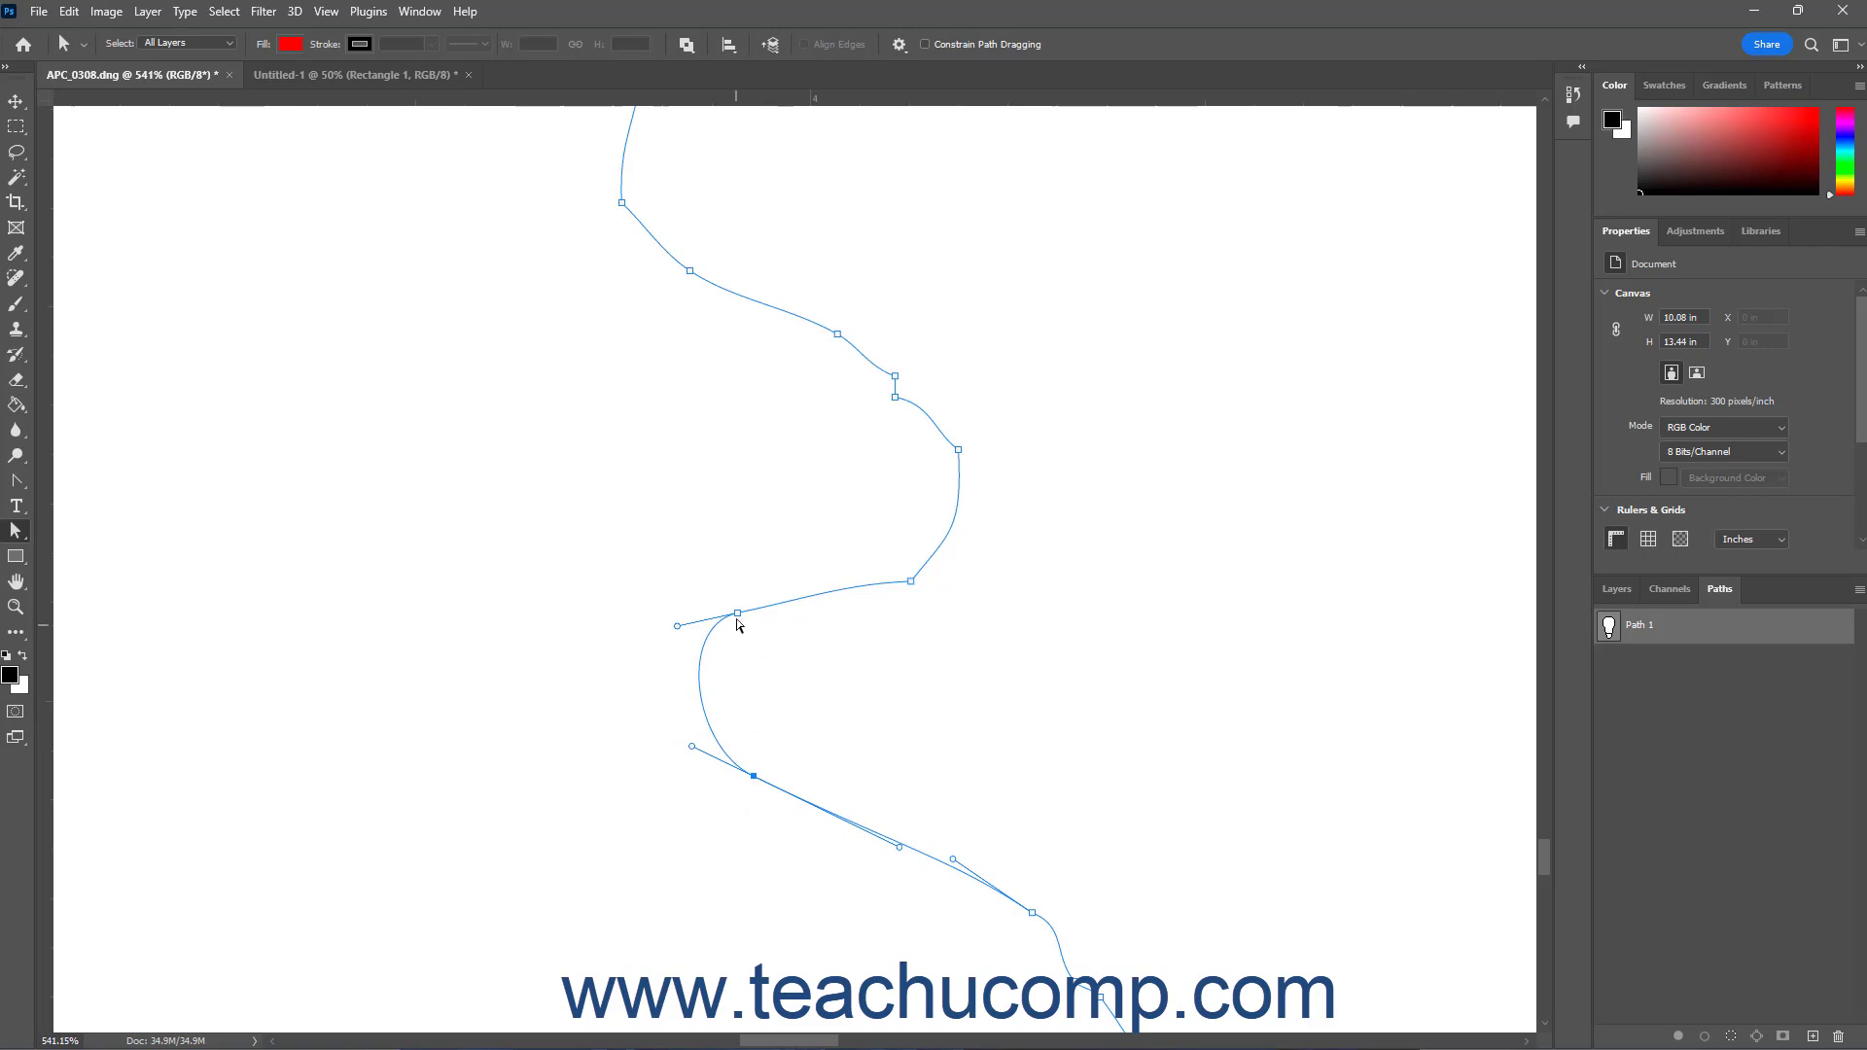
{"action": "left_click_drag", "start_coordinate": [738, 614], "coordinate": [768, 615]}
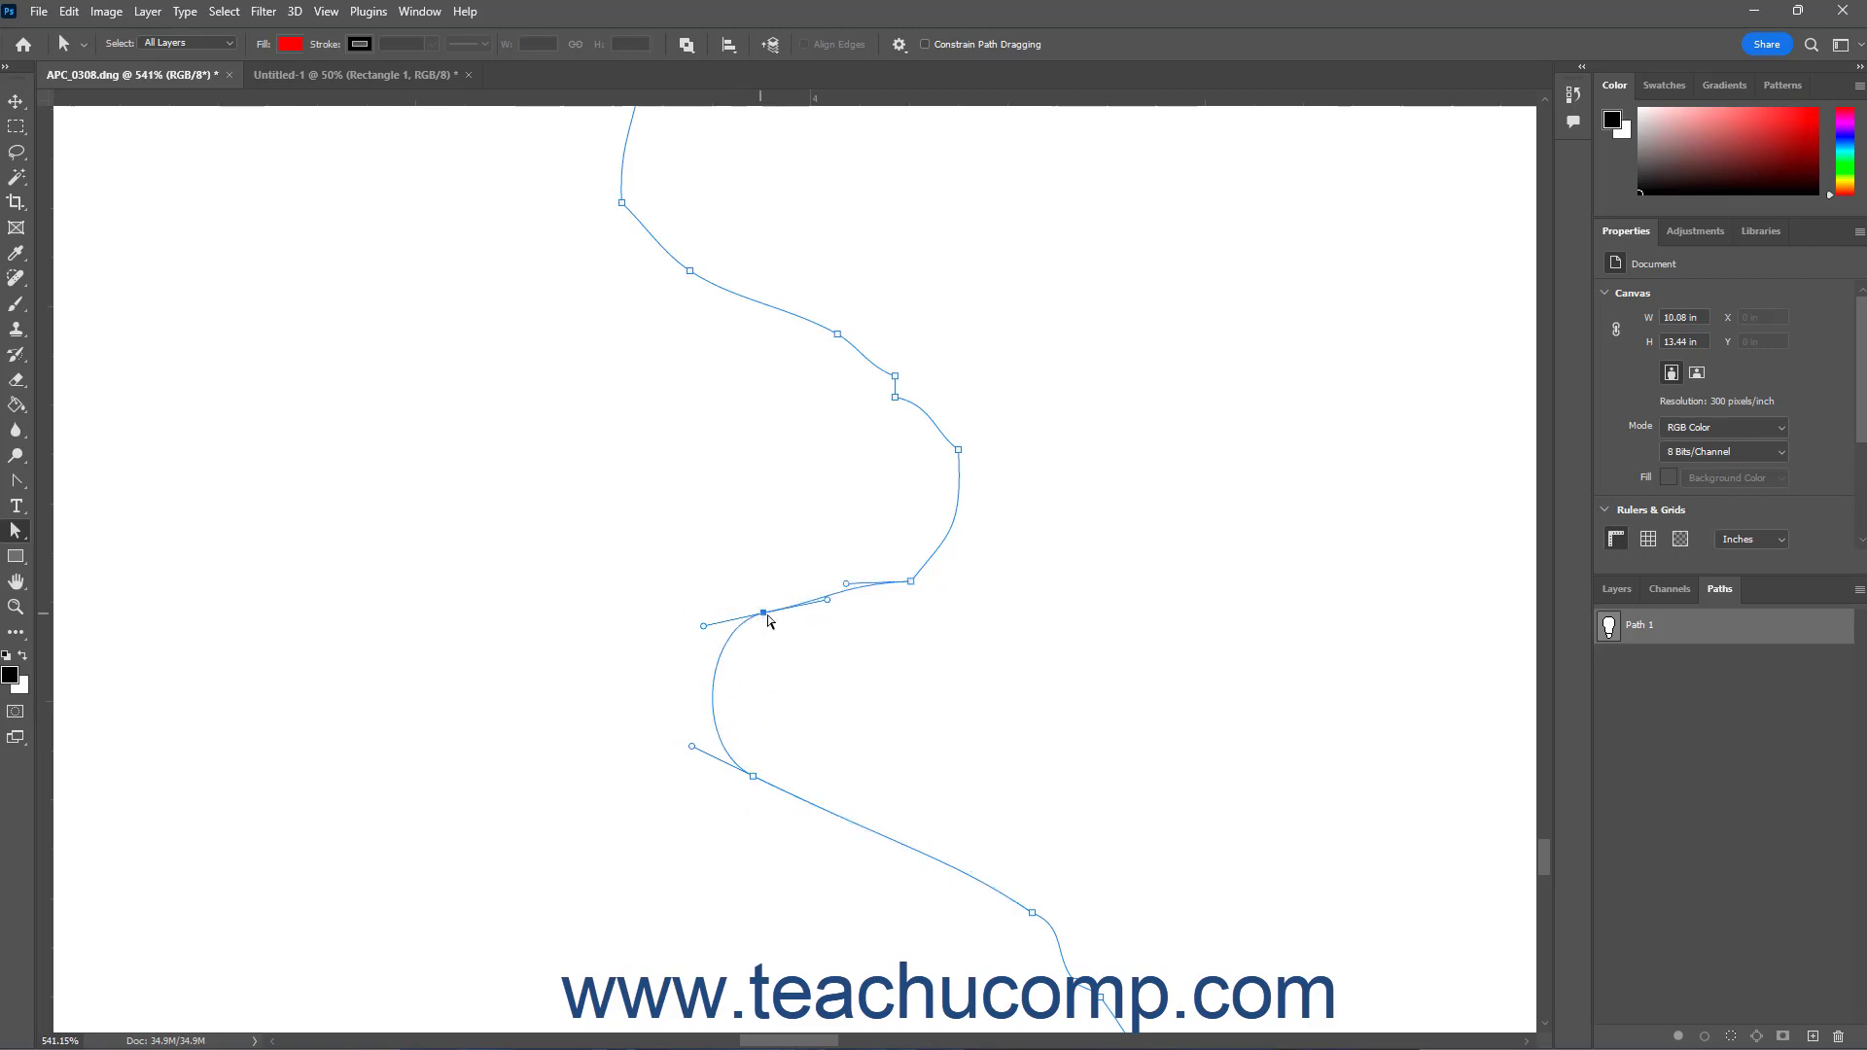
- Smooth the small notch above the curve by moving its lower anchor point slightly right and adjusting its direction handles
{"action": "left_click", "coordinate": [895, 397]}
{"action": "mouse_move", "coordinate": [896, 398]}
{"action": "left_mouse_down"}
{"action": "mouse_move", "coordinate": [940, 431]}
{"action": "mouse_move", "coordinate": [905, 391]}
{"action": "left_mouse_up"}
{"action": "left_click_drag", "start_coordinate": [940, 396], "coordinate": [923, 417]}
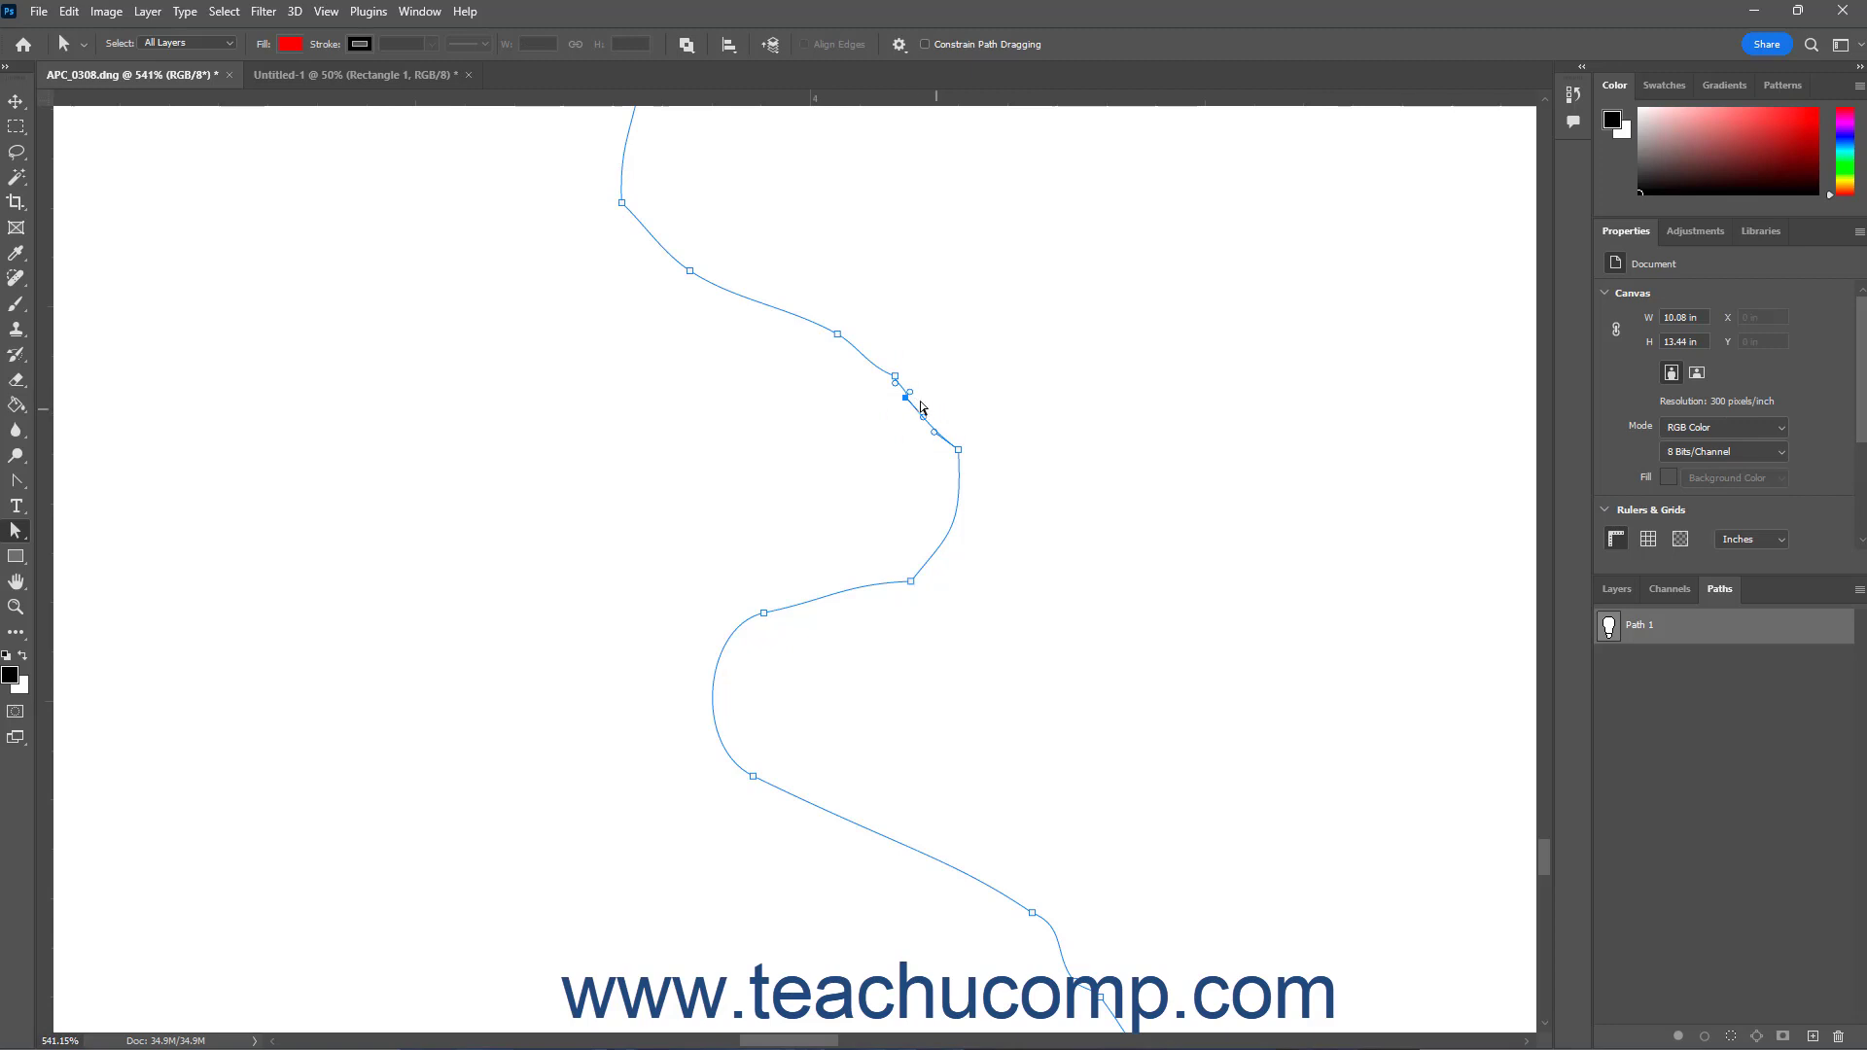
{"action": "left_click", "coordinate": [909, 392]}
{"action": "left_click_drag", "start_coordinate": [909, 392], "coordinate": [926, 409]}
{"action": "left_click", "coordinate": [770, 44]}
{"action": "left_click", "coordinate": [743, 44]}
{"action": "left_click", "coordinate": [728, 44]}
{"action": "left_click", "coordinate": [689, 44]}
{"action": "left_click", "coordinate": [686, 44]}
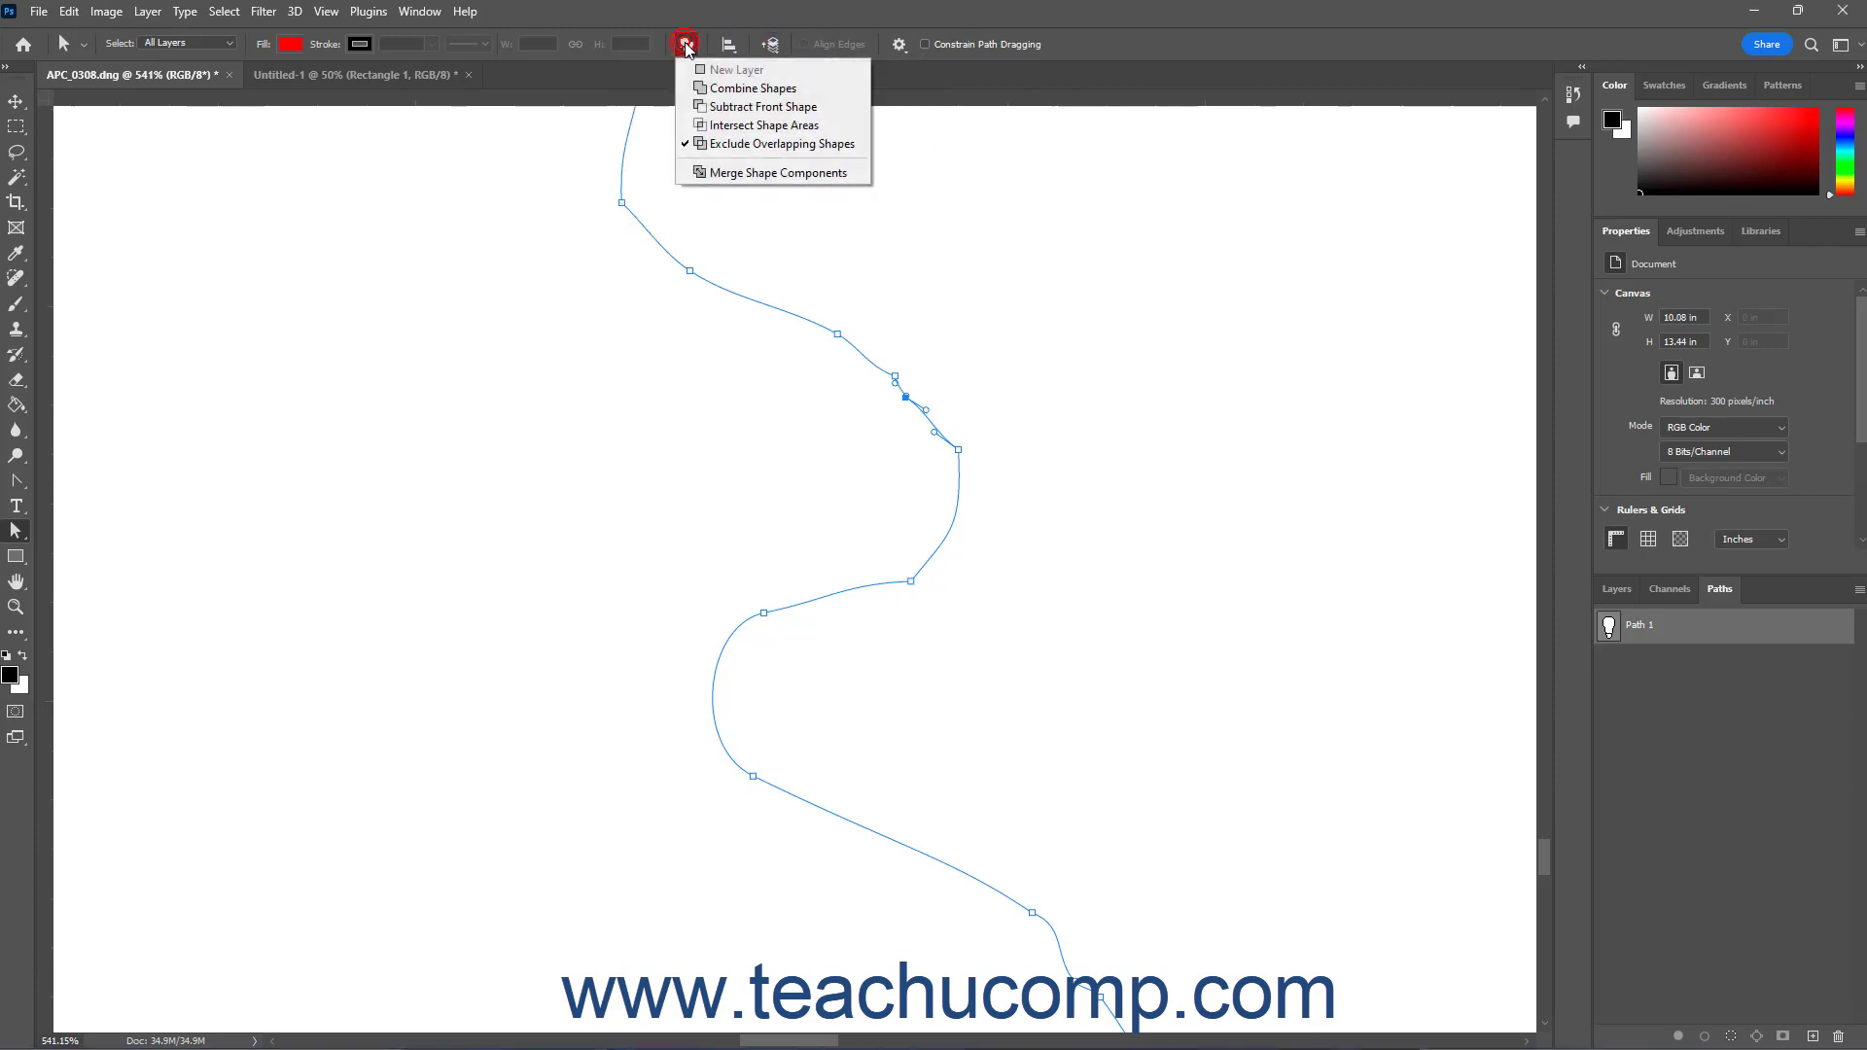
{"action": "left_click", "coordinate": [685, 44]}
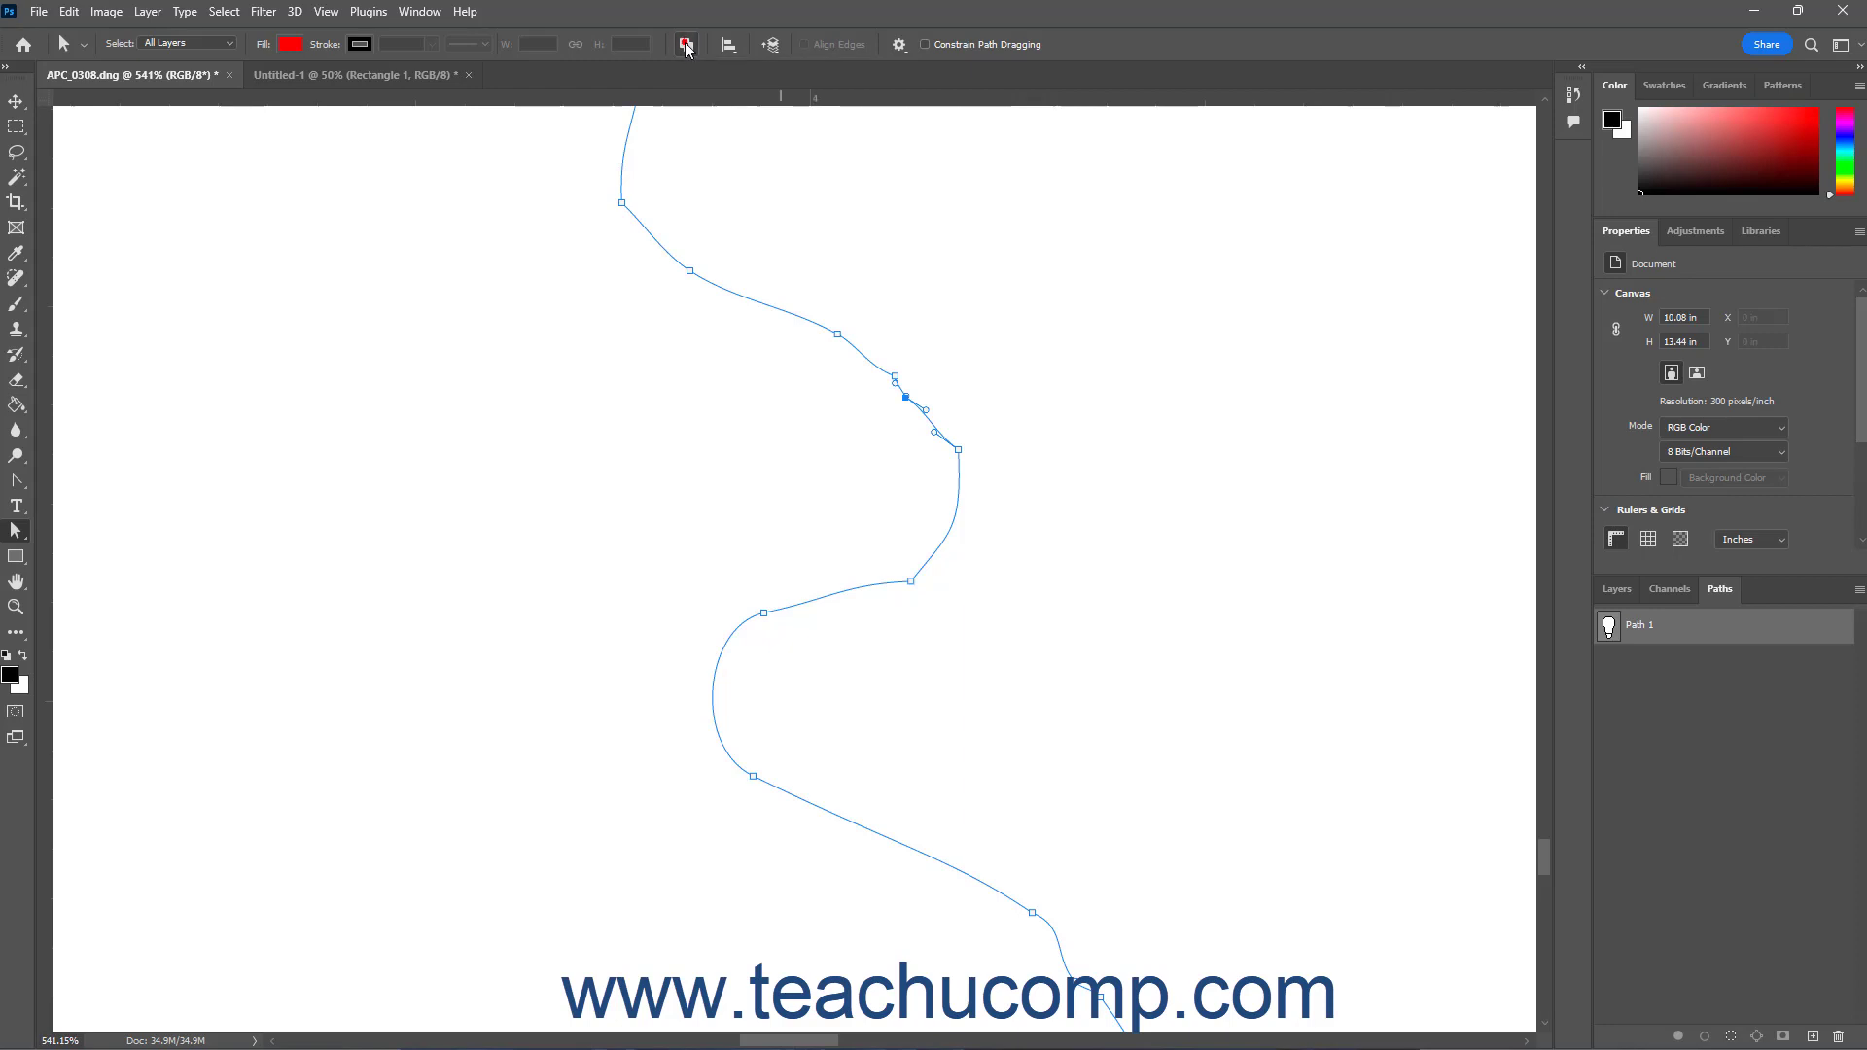
{"action": "left_click", "coordinate": [896, 45]}
{"action": "left_click", "coordinate": [896, 45]}
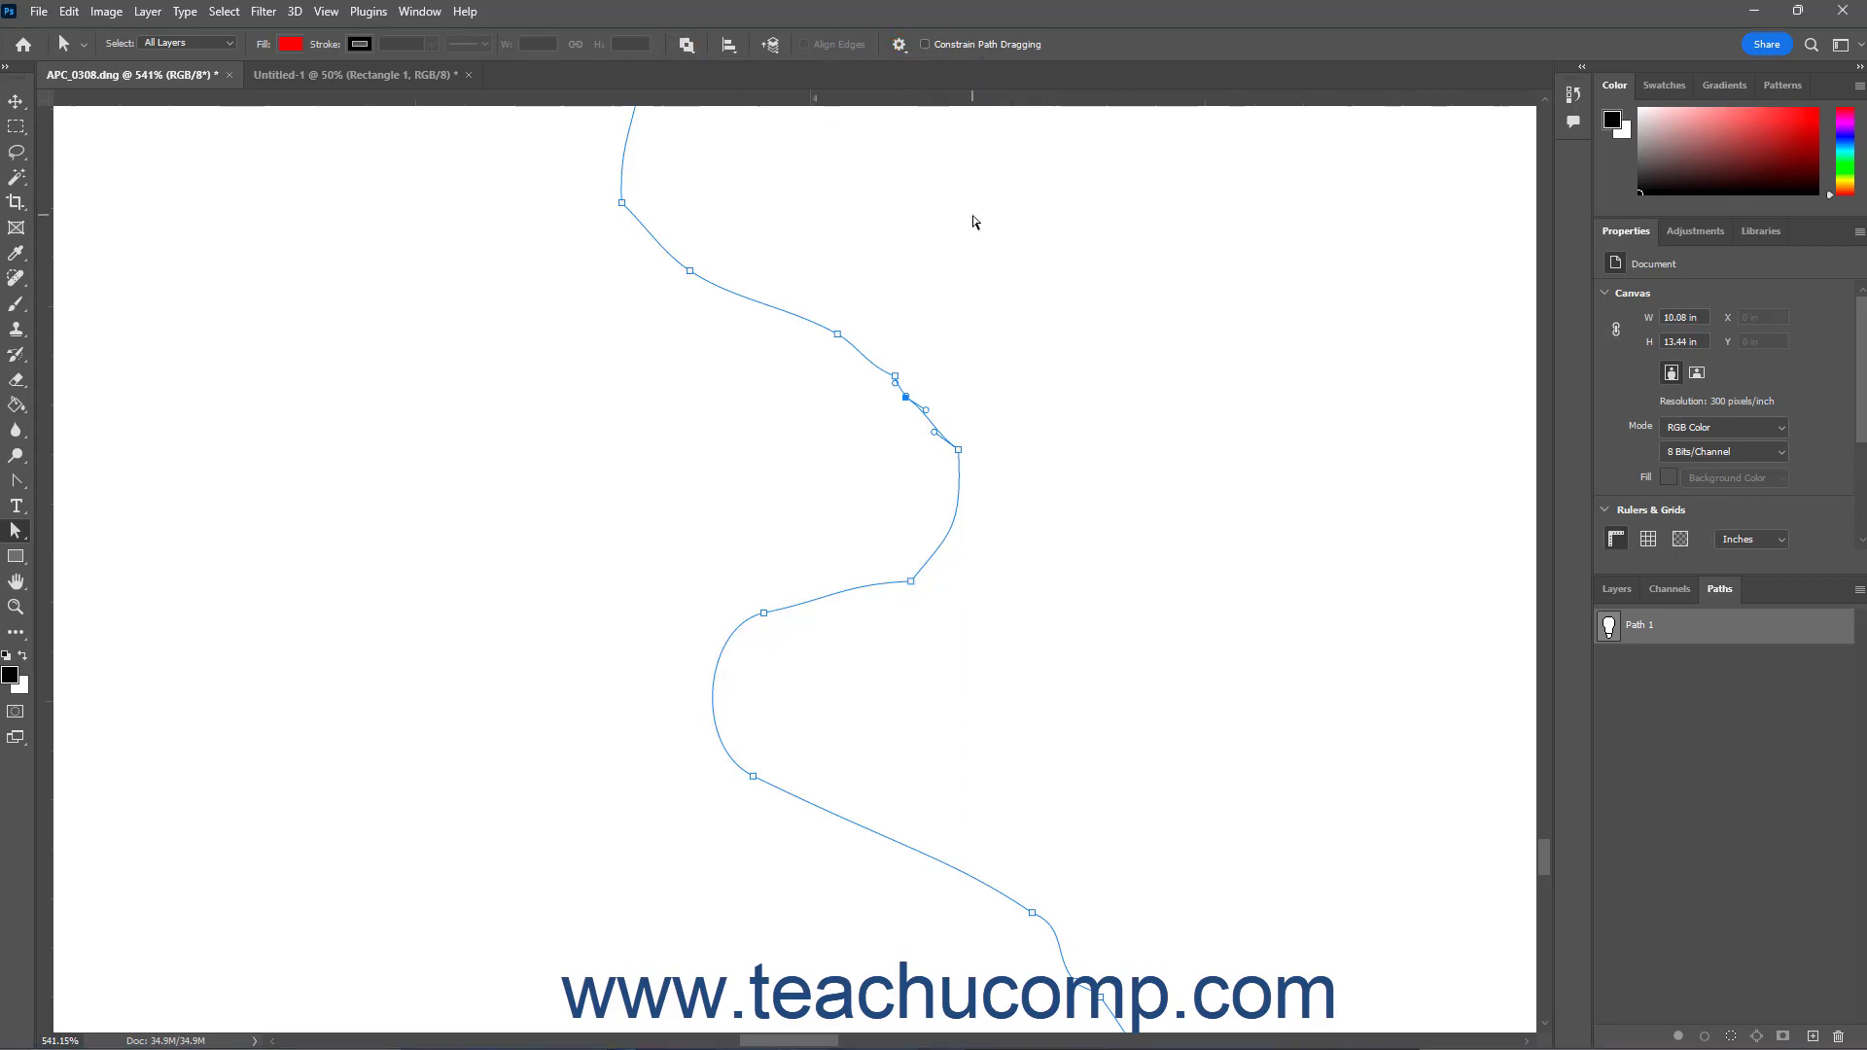